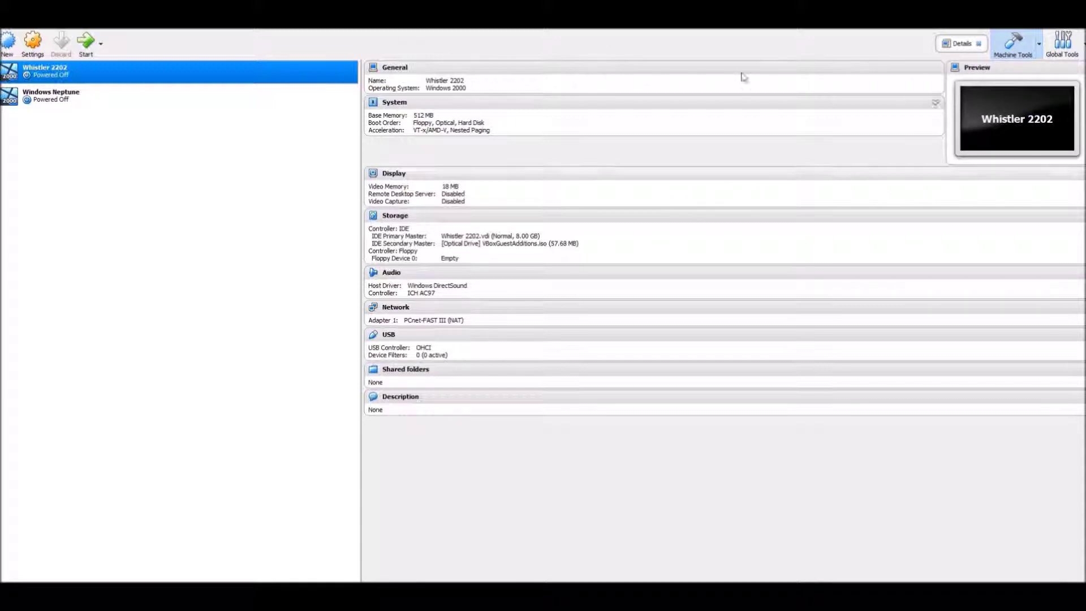
# Create a new virtual machine named "Whistler 2211" with Microsoft Windows as the type and Windows 2000 as the version
pyautogui.click(8, 42)
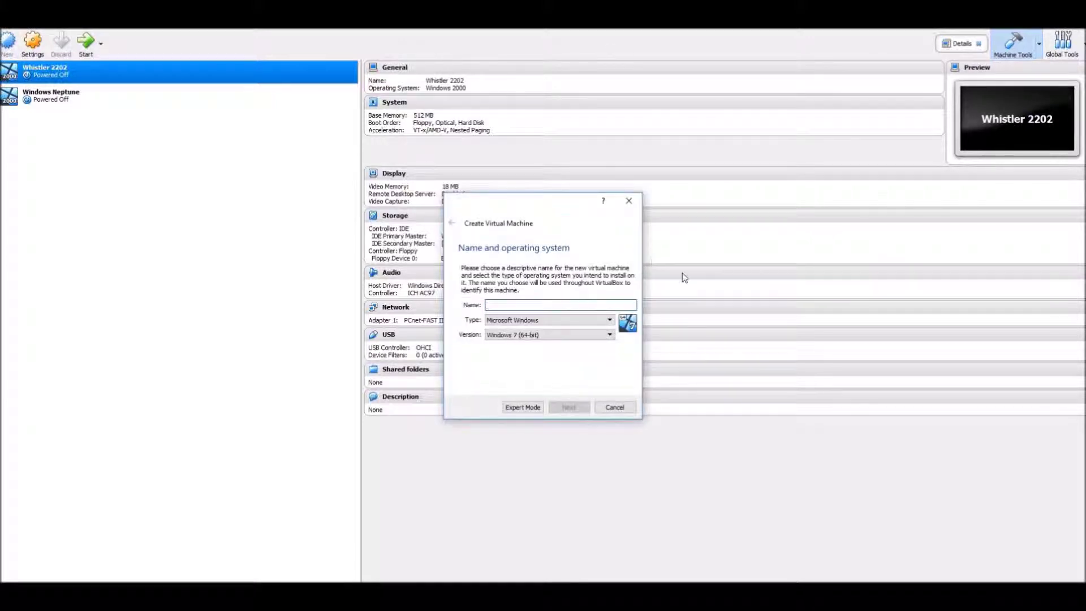
pyautogui.write('Whistler 211')
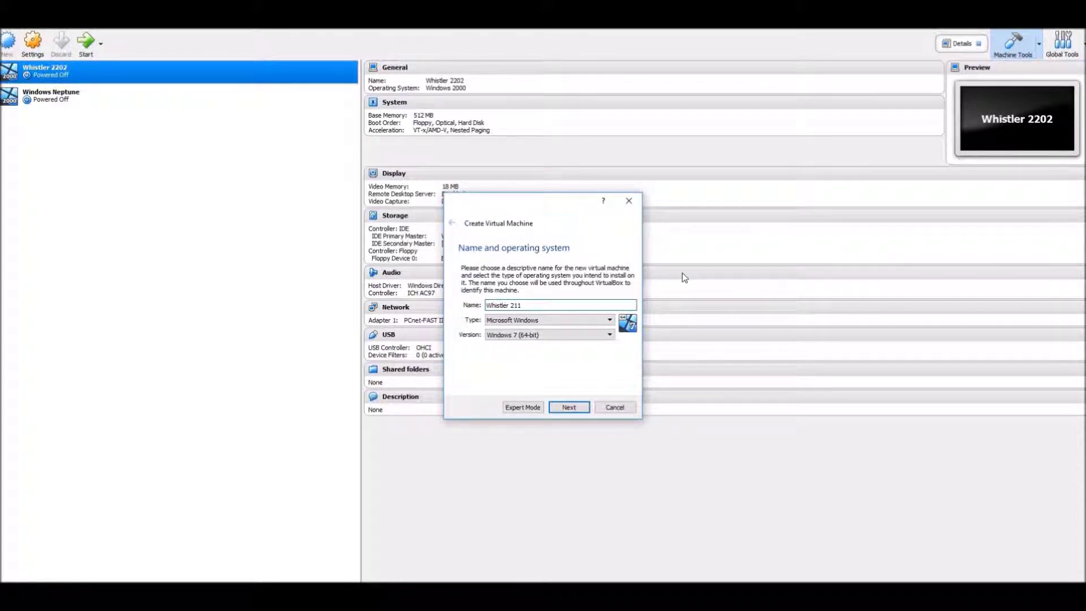
pyautogui.press('Left')
pyautogui.press('Left')
pyautogui.write('3')
pyautogui.press('BackSpace')
pyautogui.write('2')
pyautogui.click(548, 334)
pyautogui.scroll(3, 546, 362)
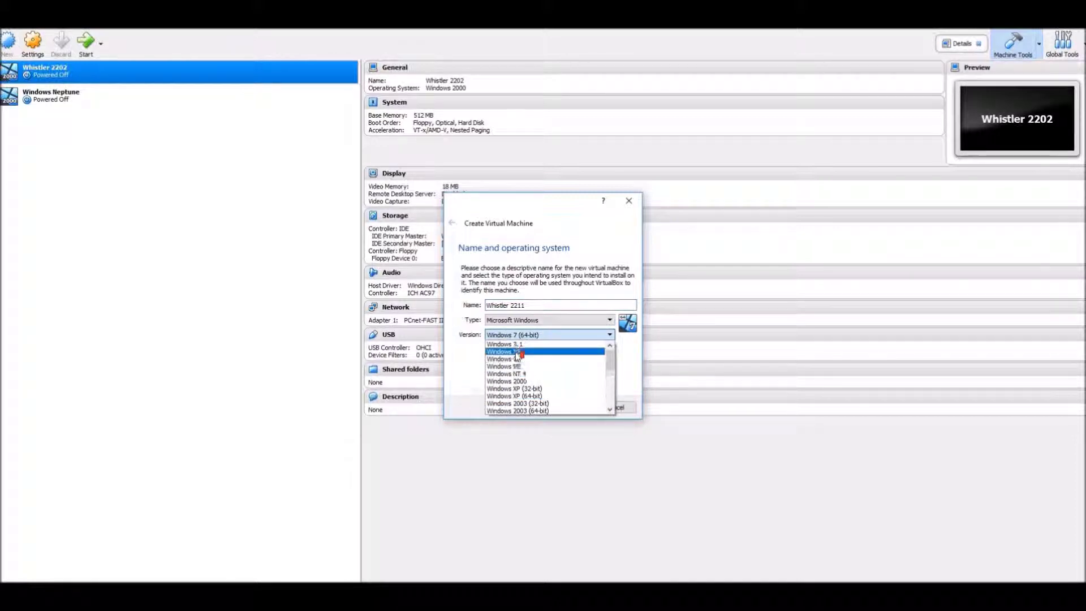
pyautogui.click(524, 381)
pyautogui.click(568, 408)
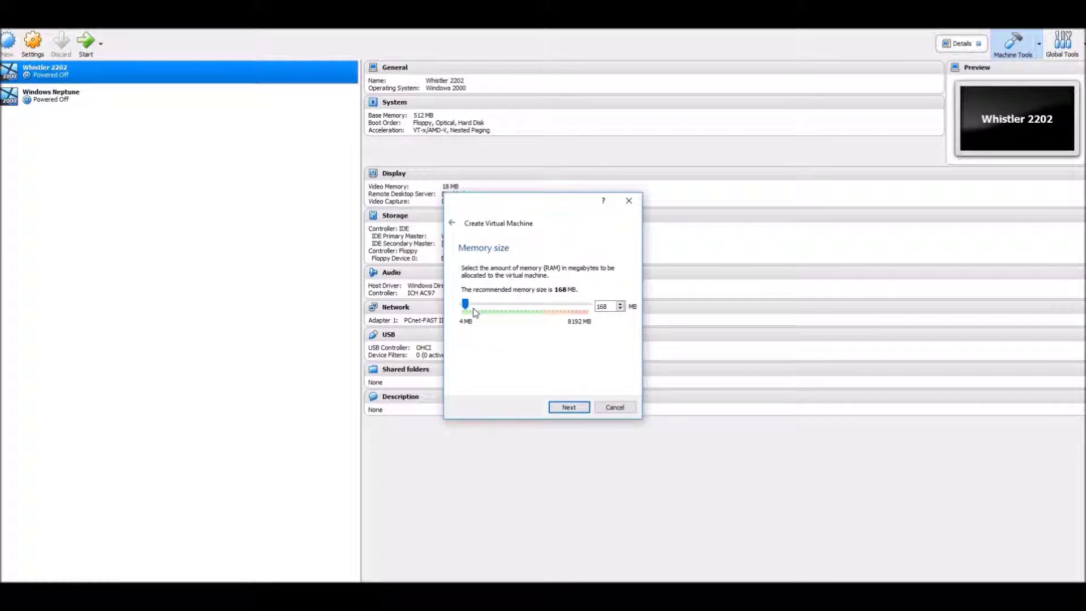
# Allocate 512 MB of memory and accept the default options for creating a new virtual hard disk
pyautogui.moveTo(465, 304); pyautogui.dragTo(470, 304)
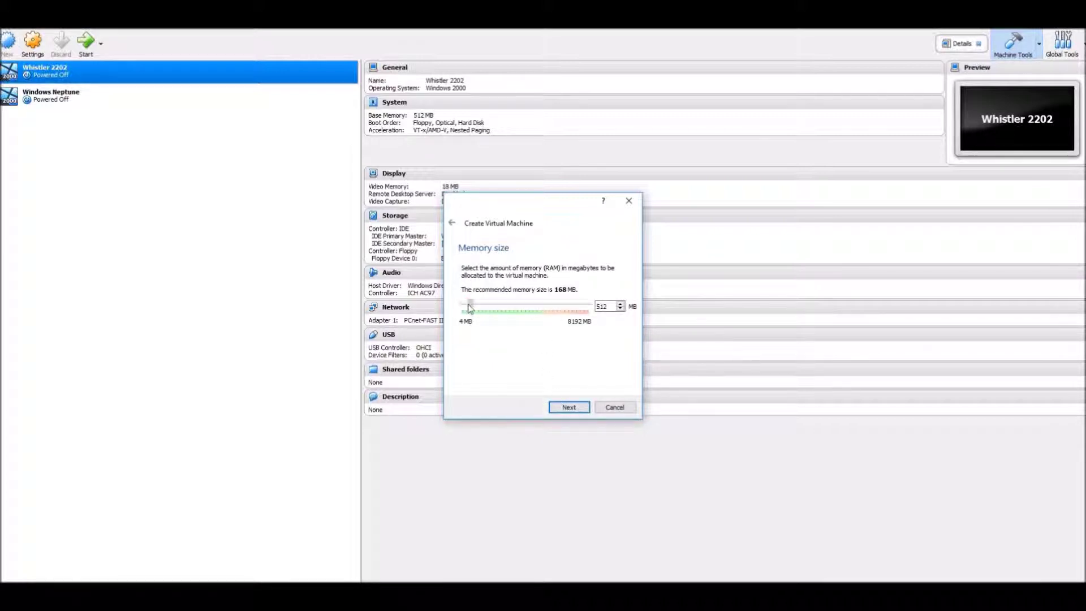
pyautogui.click(577, 408)
pyautogui.click(577, 409)
pyautogui.click(589, 422)
pyautogui.click(591, 423)
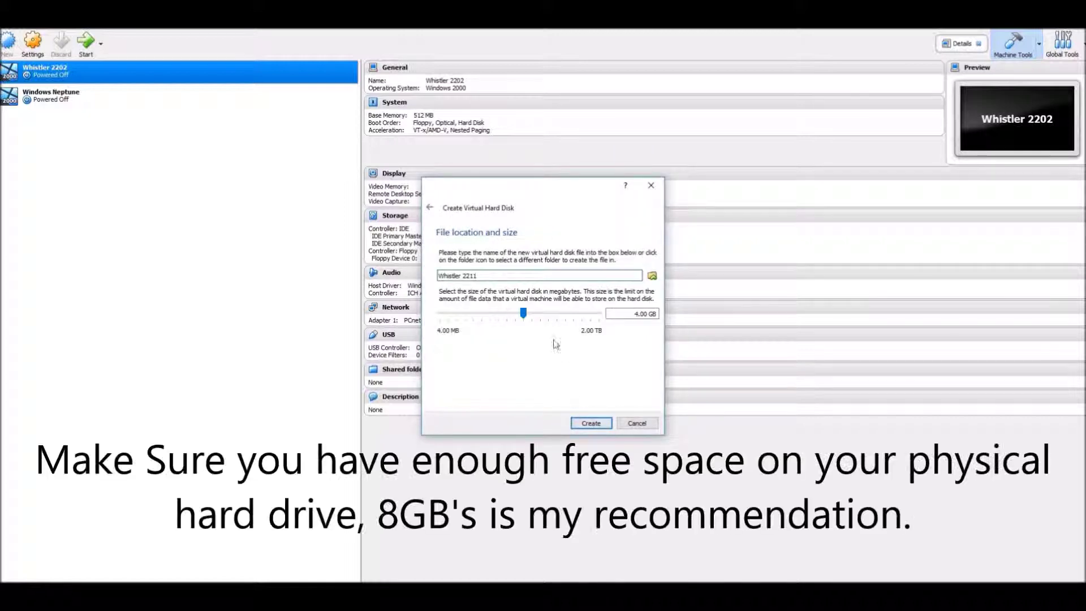
# Set the virtual hard disk size to 8.00 GB and create the disk
pyautogui.click(639, 313)
pyautogui.press('BackSpace')
pyautogui.write('8')
pyautogui.press('BackSpace')
pyautogui.write('8')
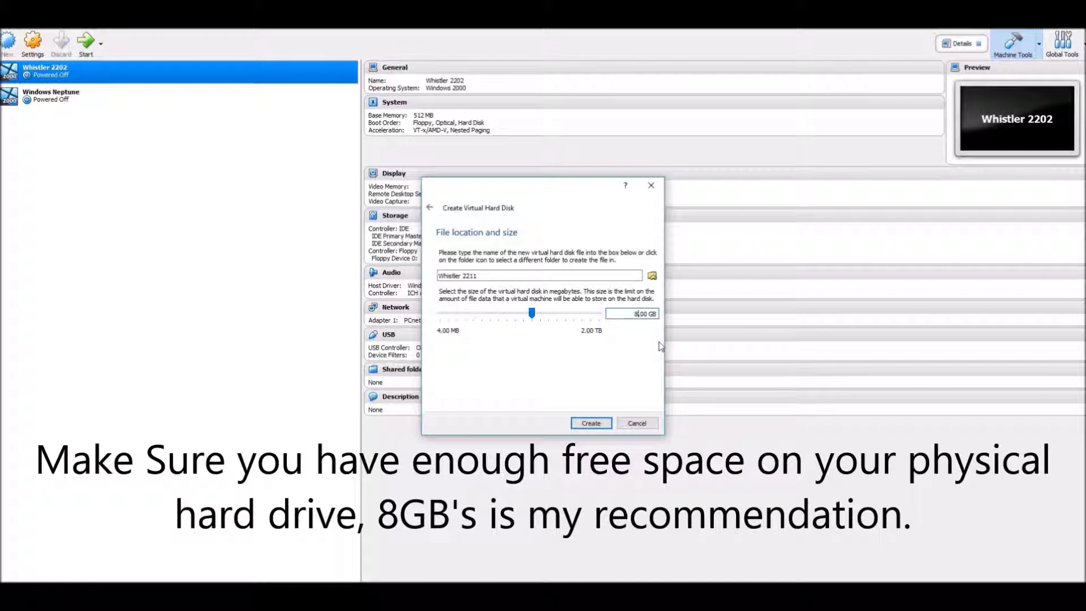
pyautogui.click(594, 423)
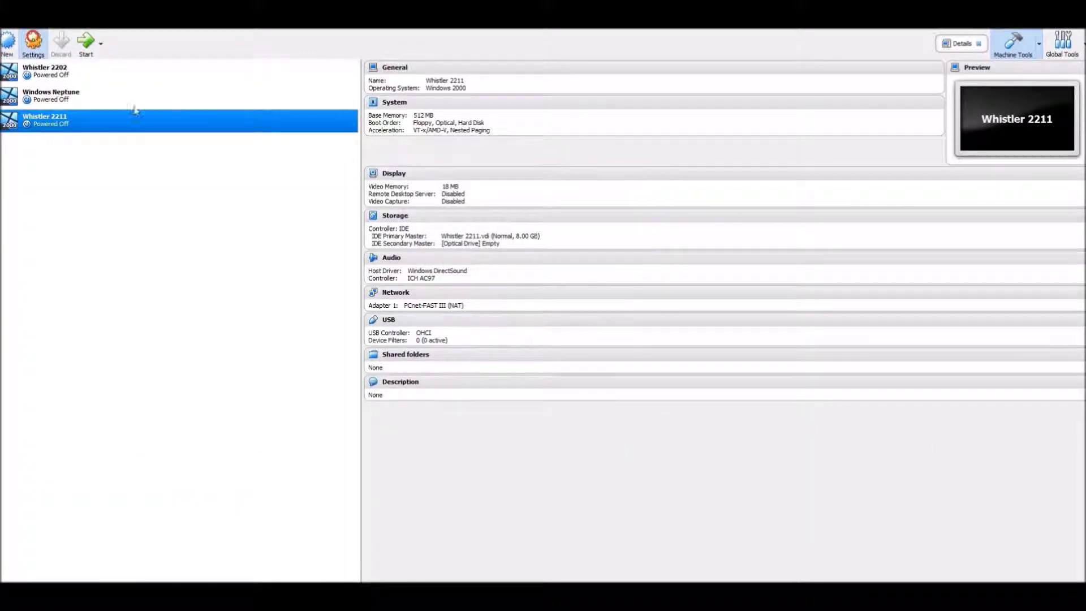
# Add a floppy controller to Whistler 2211's storage, attach DISK1.IMA from the MS-DOS 6.22 folder, and save the settings
pyautogui.hotkey('ctrl', 's')
pyautogui.click(395, 247)
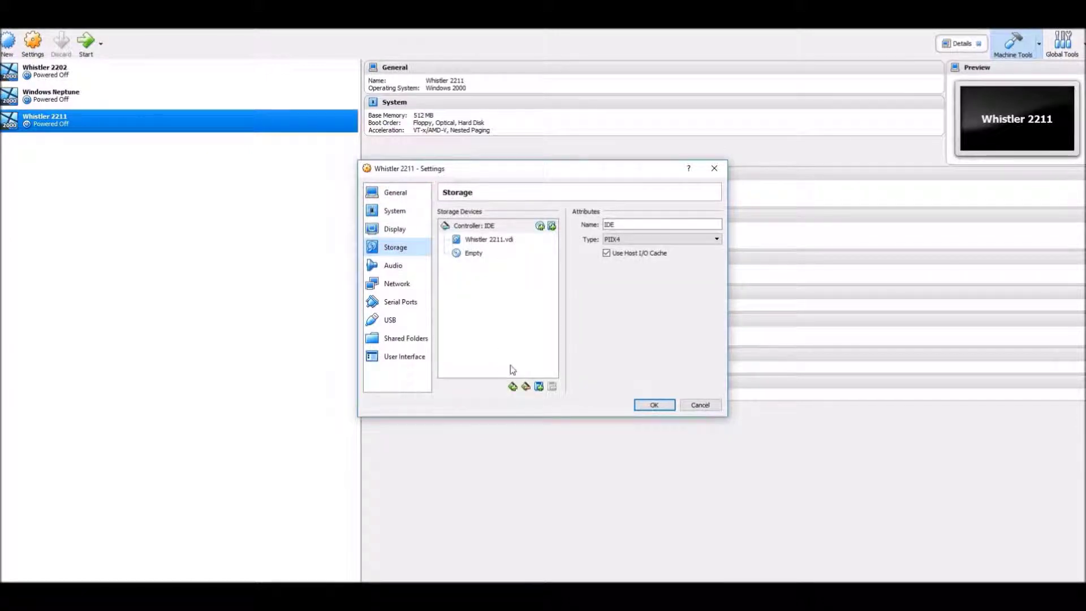
pyautogui.click(512, 386)
pyautogui.click(529, 442)
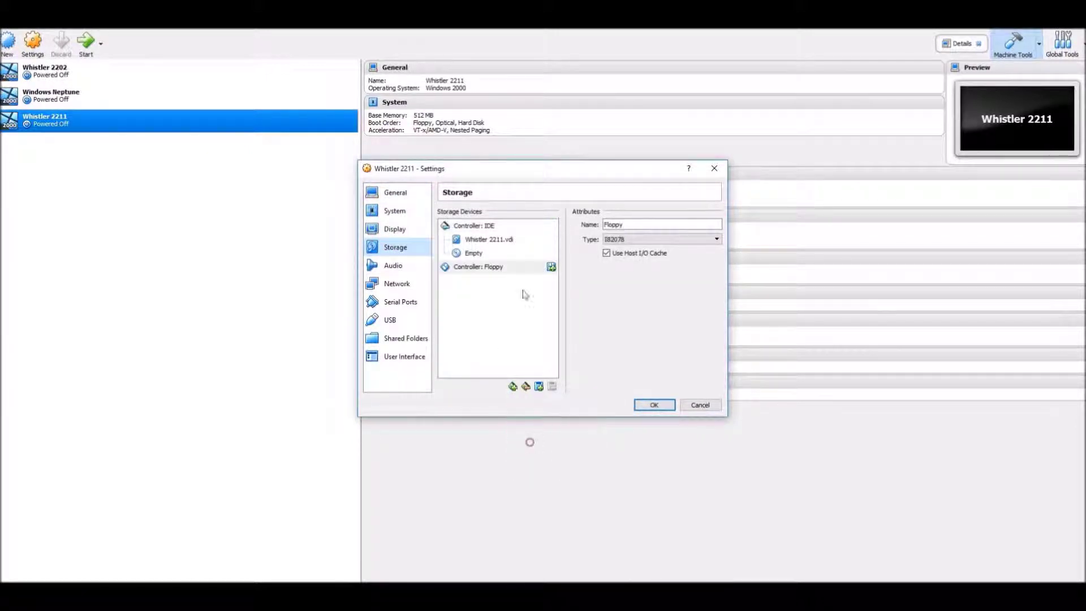
pyautogui.click(551, 266)
pyautogui.click(553, 328)
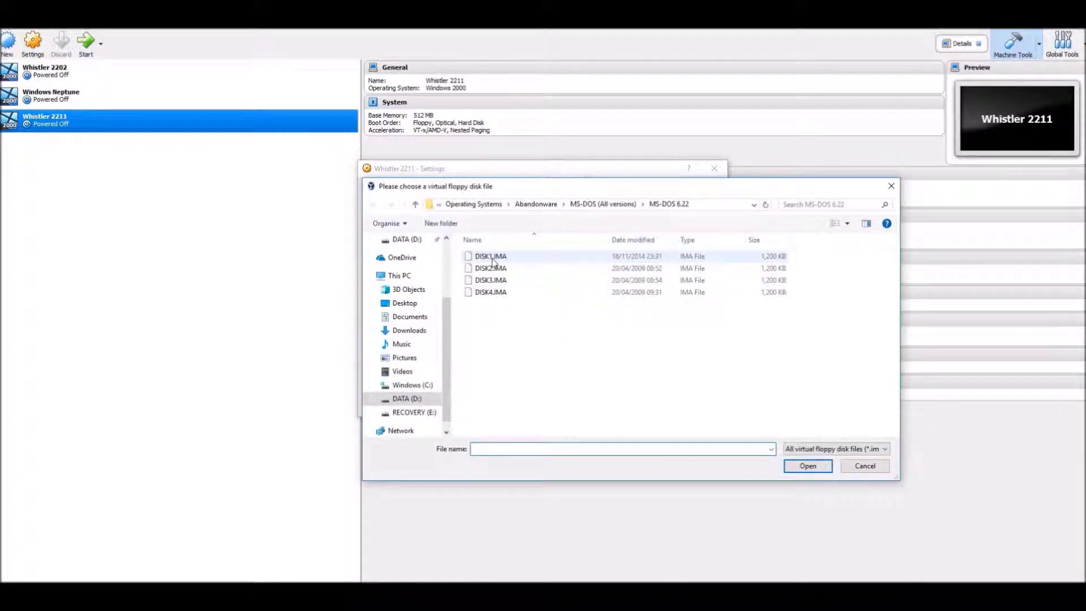
pyautogui.doubleClick(490, 256)
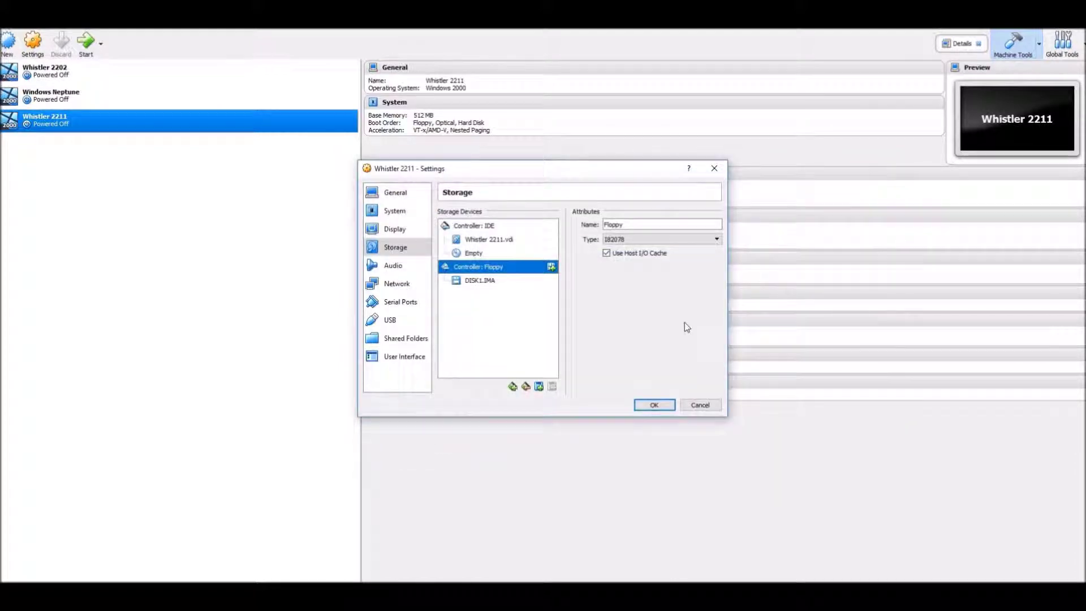
pyautogui.click(656, 403)
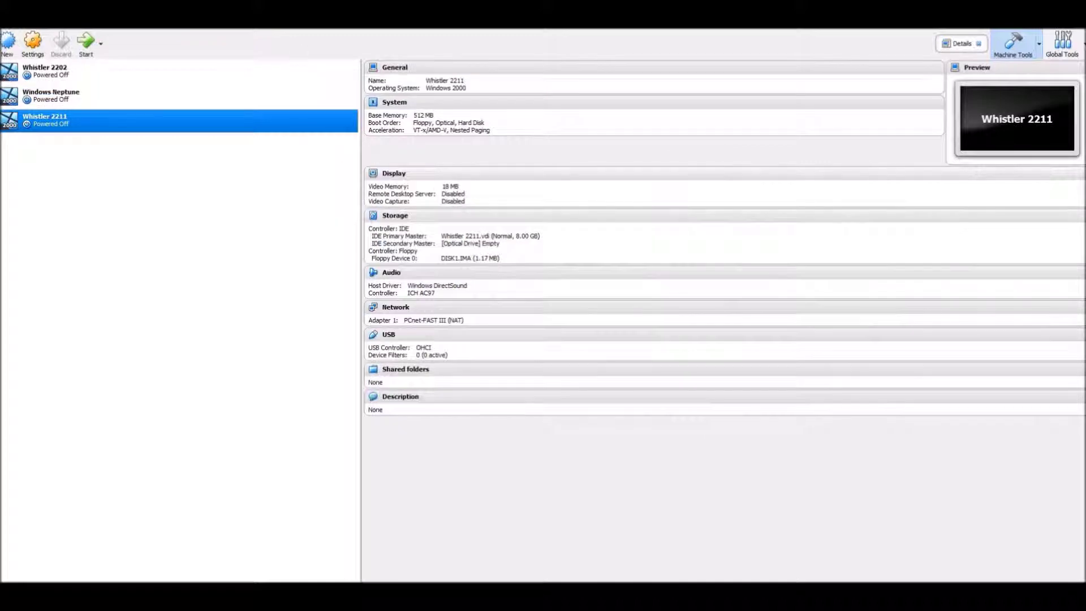
# Start the Whistler 2211 virtual machine, maximize its window and dismiss the keyboard capture notice
pyautogui.click(88, 47)
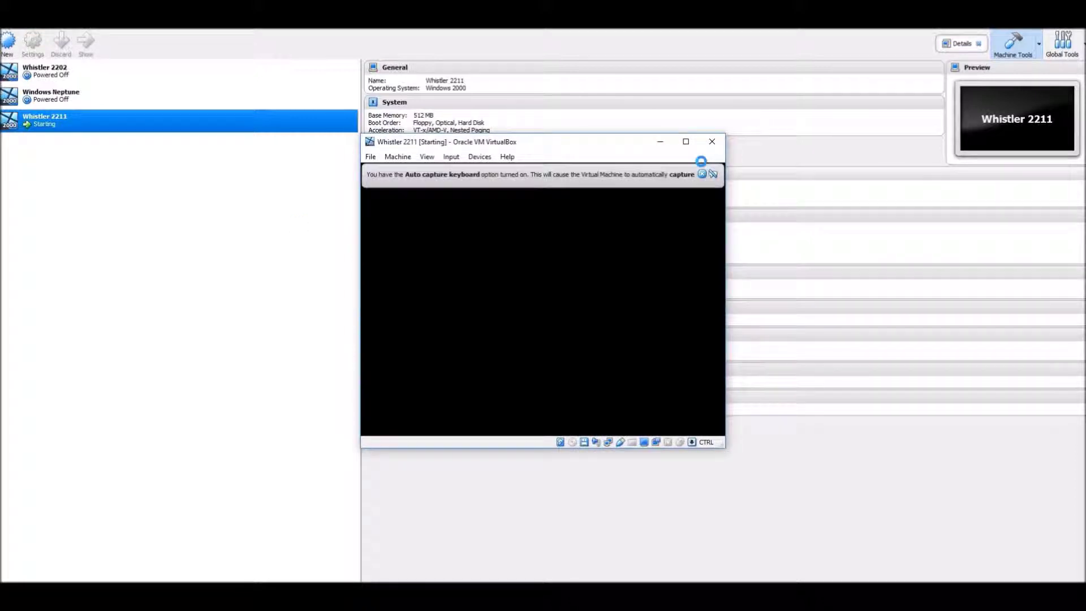
pyautogui.click(685, 141)
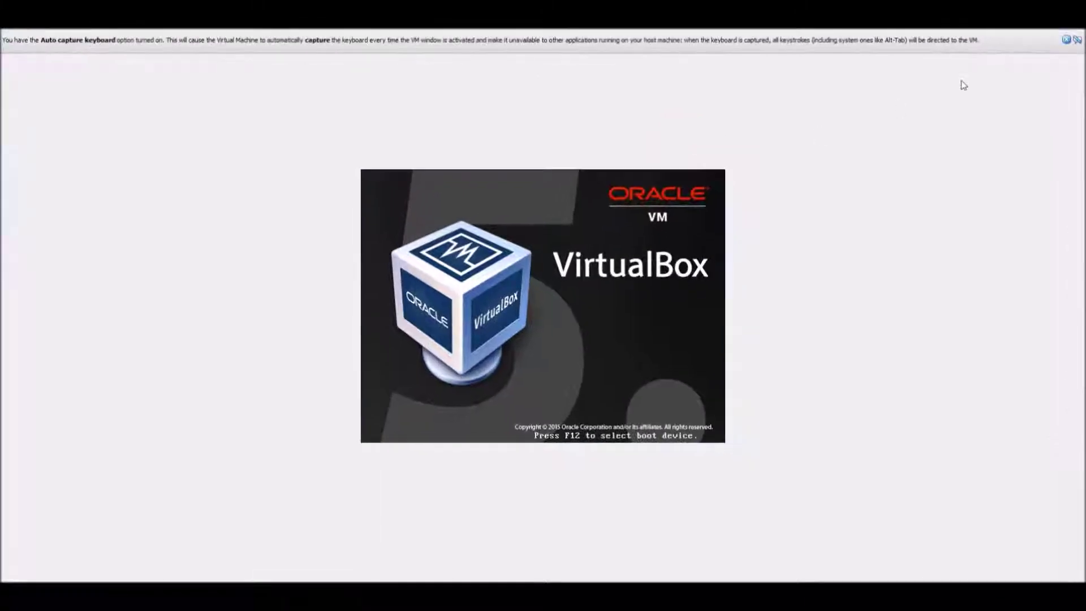
pyautogui.click(1066, 41)
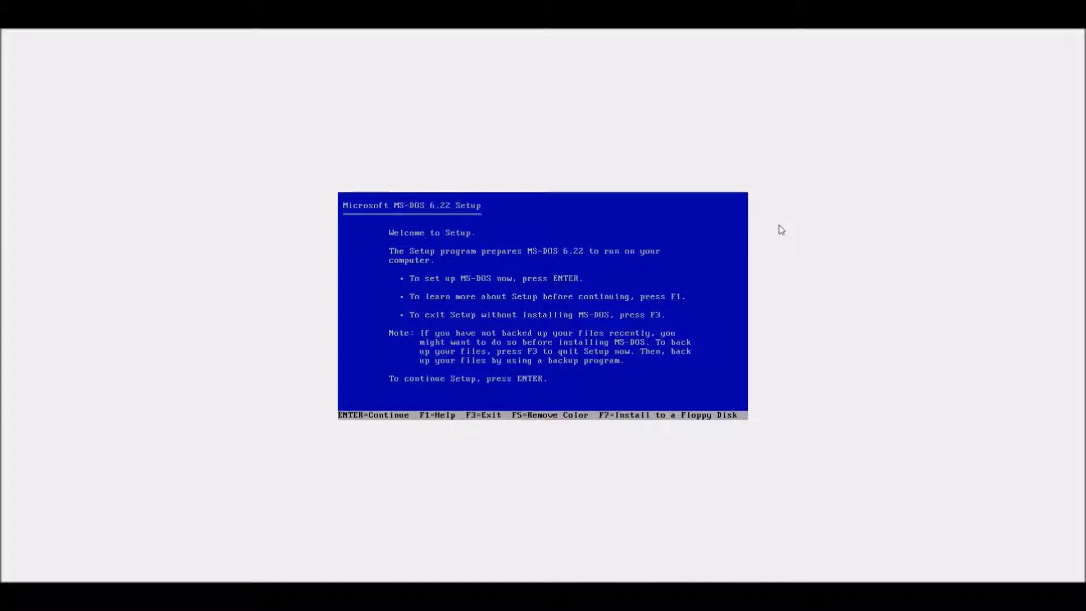
# Begin MS-DOS 6.22 Setup and accept the default choices up to the system settings
pyautogui.press('Return')
pyautogui.press('Return')
pyautogui.press('Return')
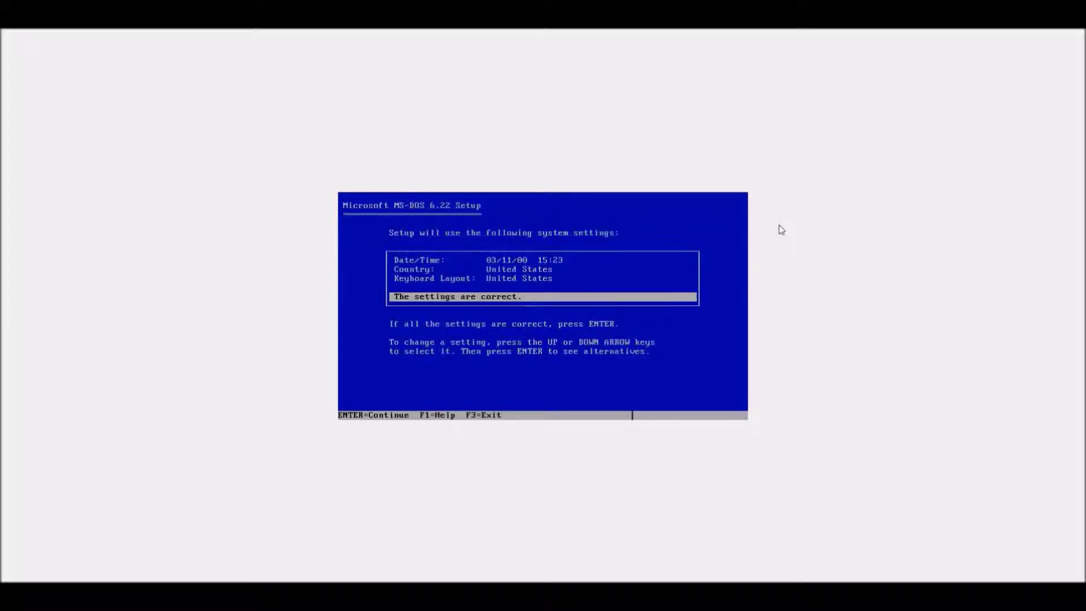
# Set both the country and keyboard layout to United Kingdom, and accept the remaining defaults to start installing MS-DOS
pyautogui.press('Up')
pyautogui.press('Up')
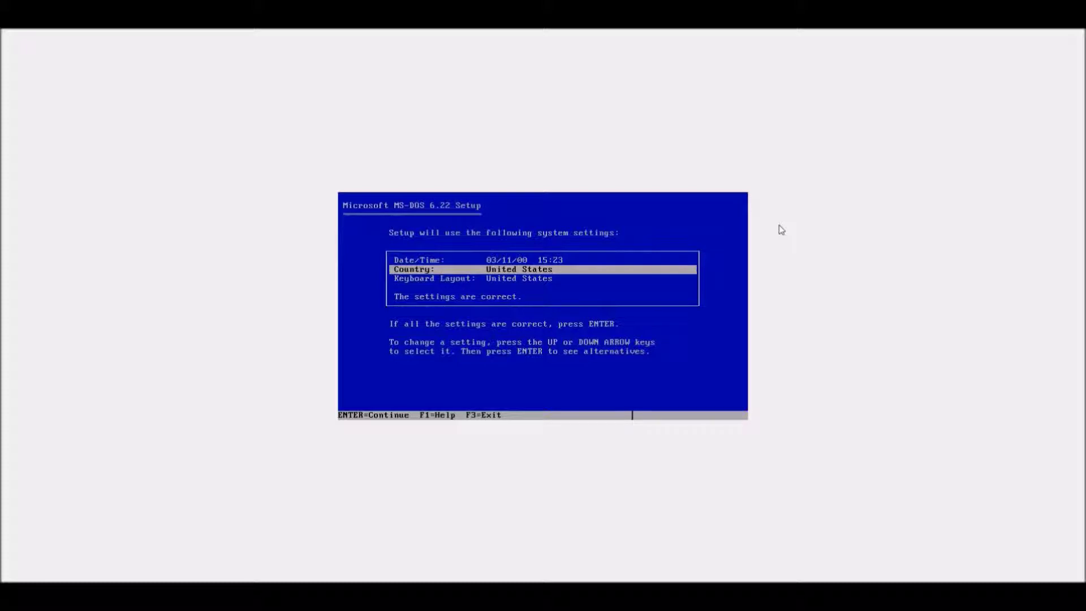
pyautogui.press('Return')
pyautogui.press('Up')
pyautogui.press('Return')
pyautogui.press('Up')
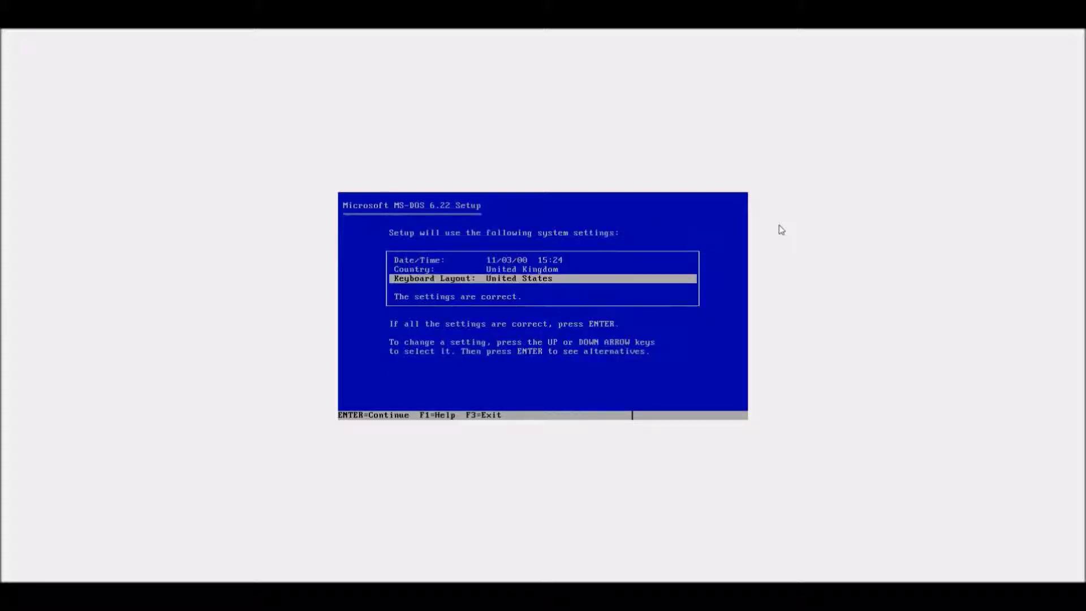
pyautogui.press('Return')
pyautogui.press('Up')
pyautogui.press('Return')
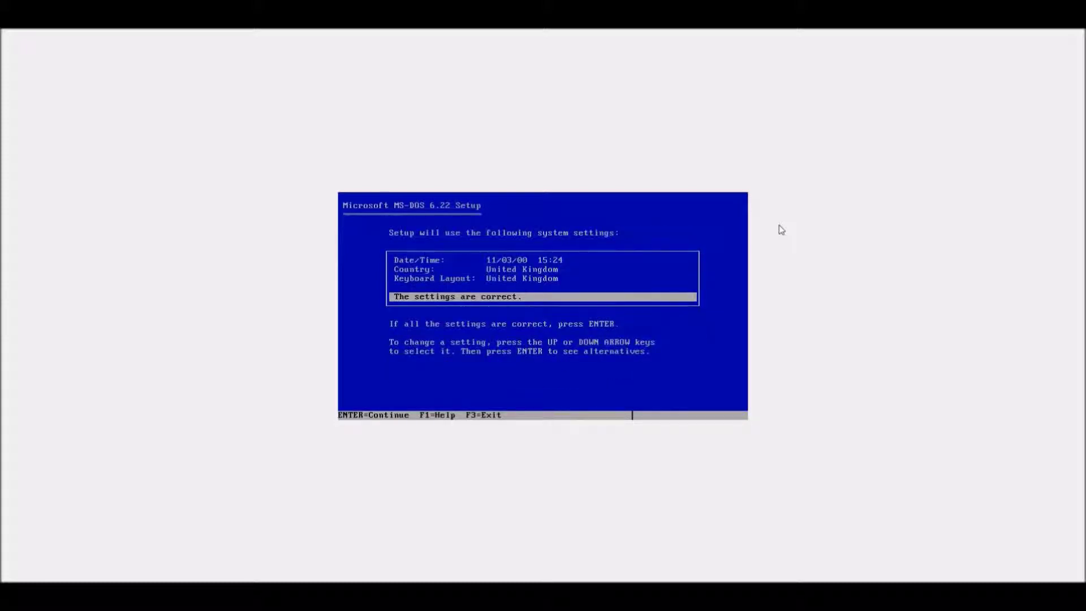
pyautogui.press('Return')
pyautogui.press('Return')
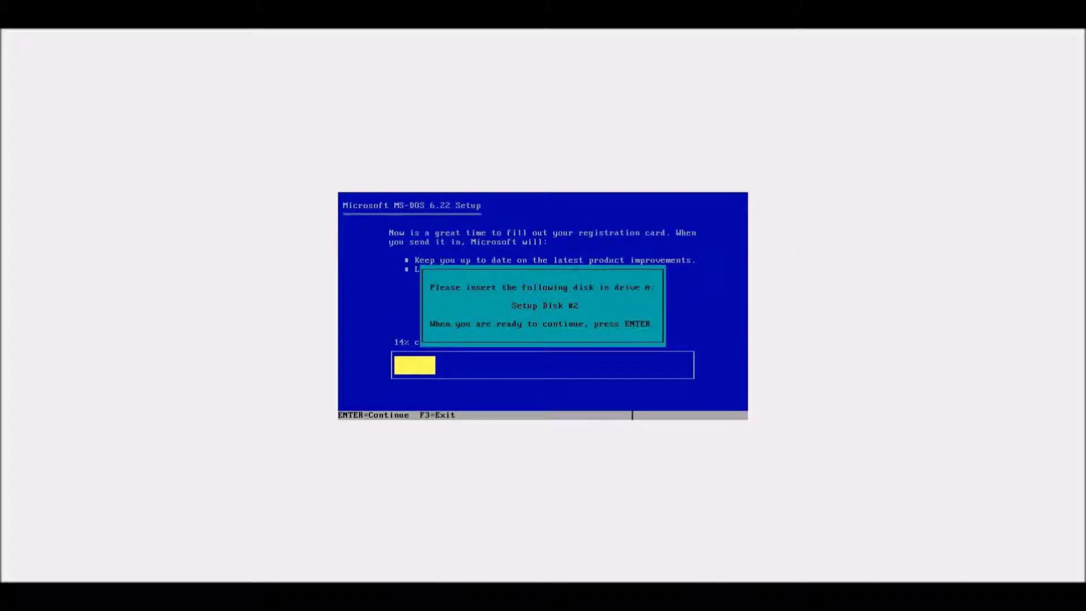
# Load DISK2.IMA into the virtual floppy drive and continue the MS-DOS installation
pyautogui.click(957, 580)
pyautogui.click(964, 574)
pyautogui.click(963, 579)
pyautogui.click(969, 553)
pyautogui.press('Return')
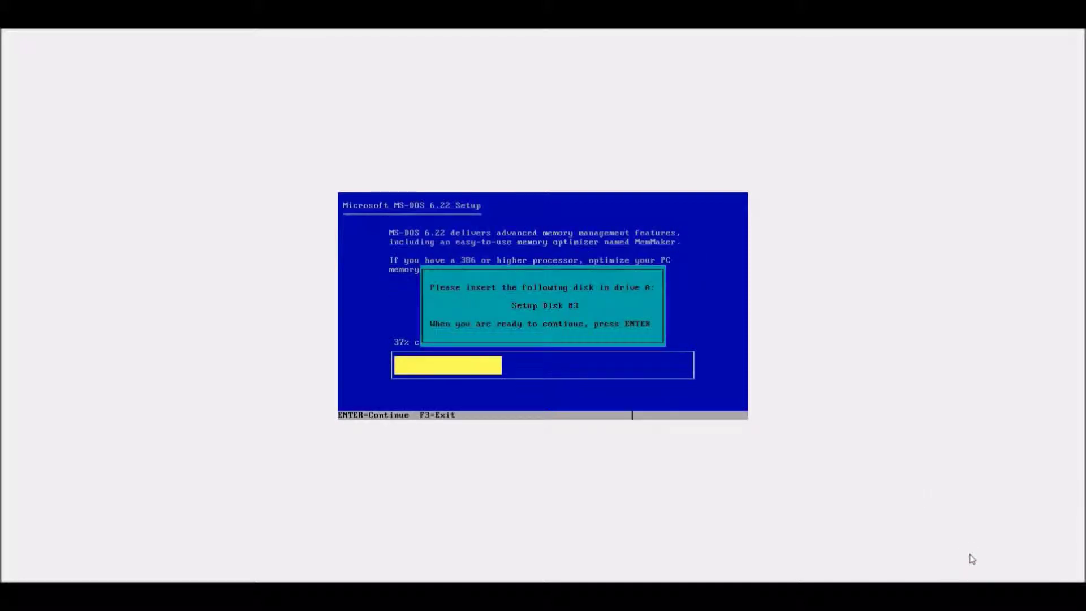
# Swap the virtual floppy to DISK3.IMA and resume MS-DOS Setup
pyautogui.click(955, 577)
pyautogui.click(956, 578)
pyautogui.click(955, 578)
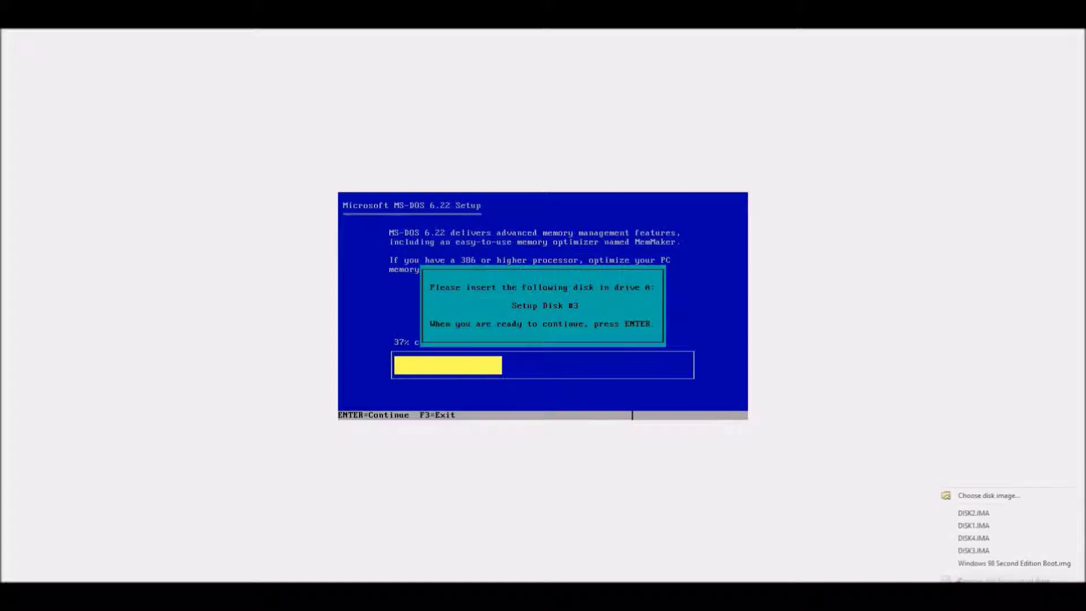
pyautogui.click(973, 550)
pyautogui.press('Return')
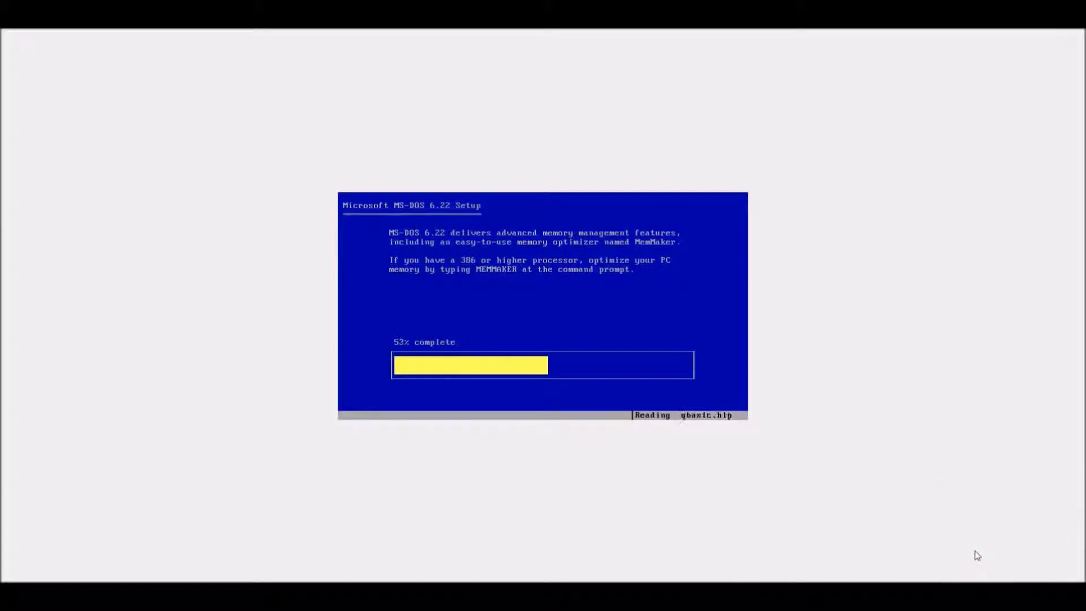
# Insert DISK4.IMA in the virtual floppy drive, and complete MS-DOS Setup through to the restart
pyautogui.click(943, 581)
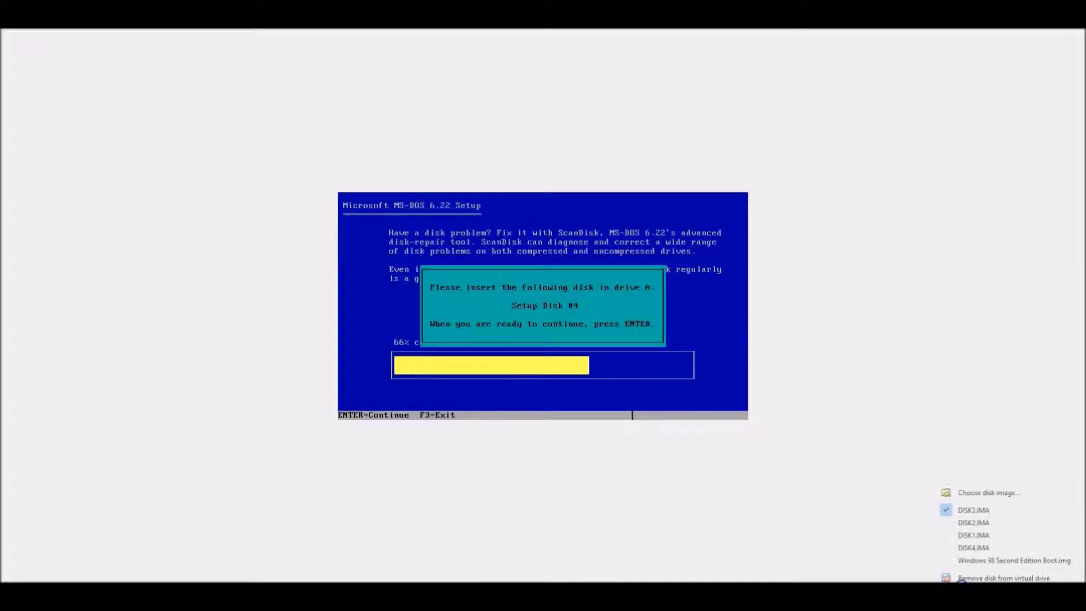
pyautogui.click(966, 548)
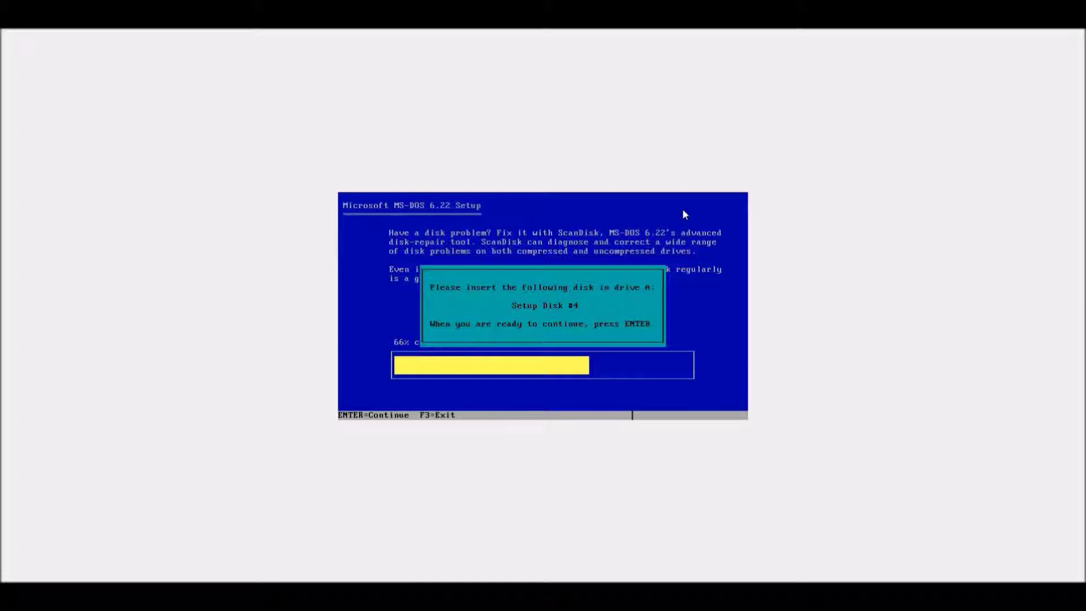
pyautogui.press('Return')
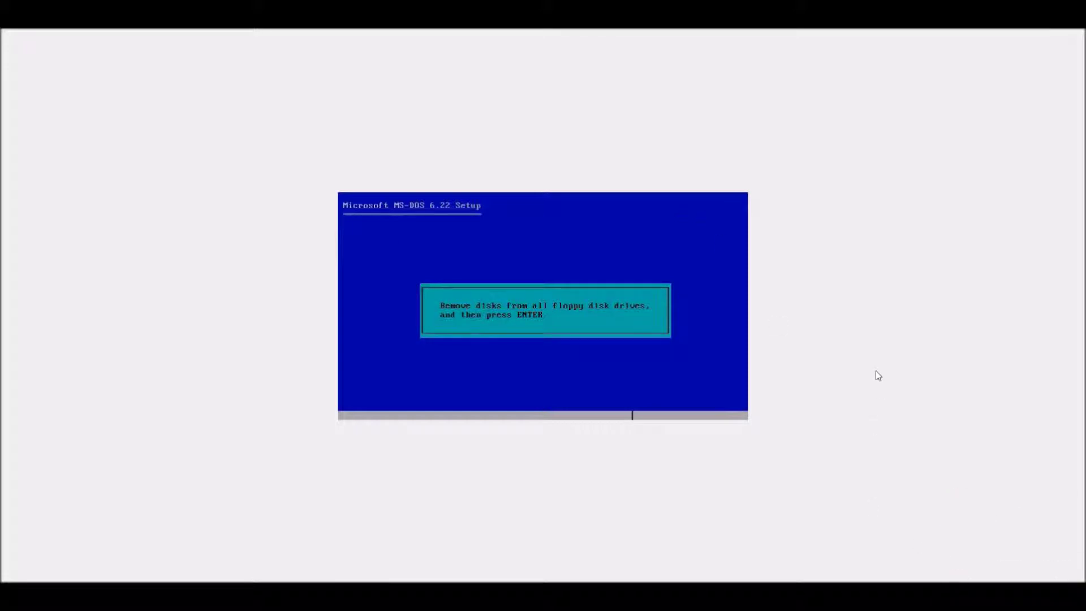
pyautogui.press('Return')
pyautogui.press('Return')
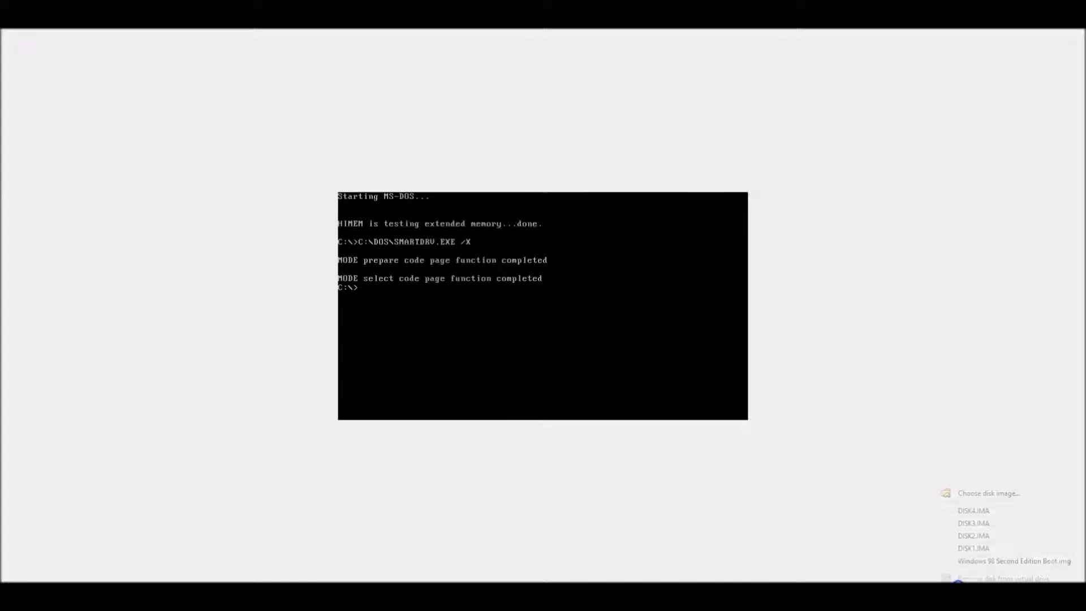
# Load the boot floppy image from the Windows 98 Second Edition folder of the Abandonware archive into the virtual floppy drive
pyautogui.click(960, 492)
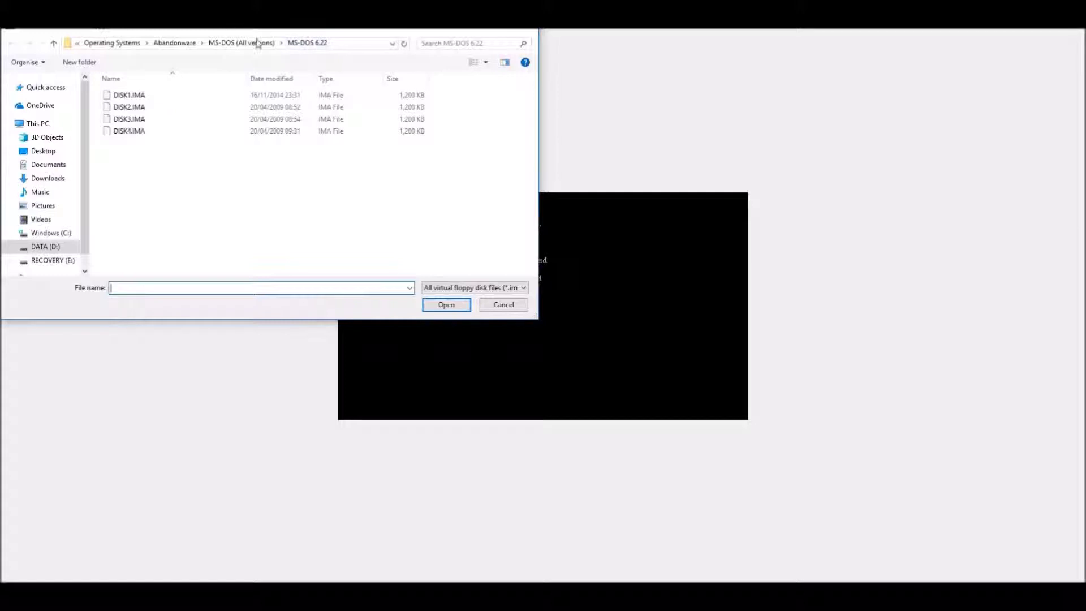
pyautogui.click(189, 43)
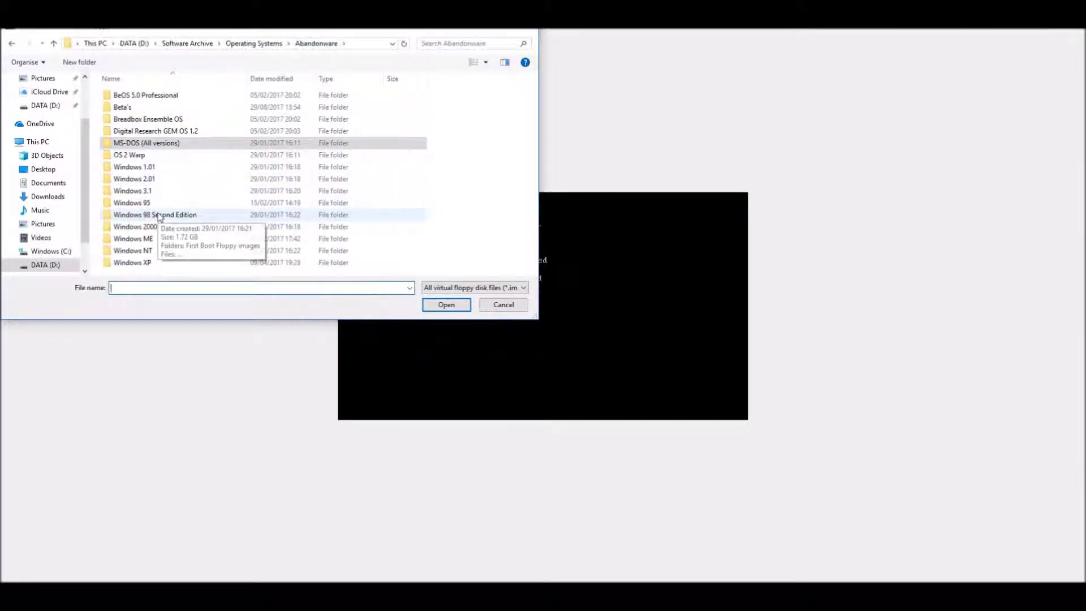
pyautogui.doubleClick(156, 215)
pyautogui.click(172, 103)
pyautogui.doubleClick(172, 101)
pyautogui.doubleClick(174, 98)
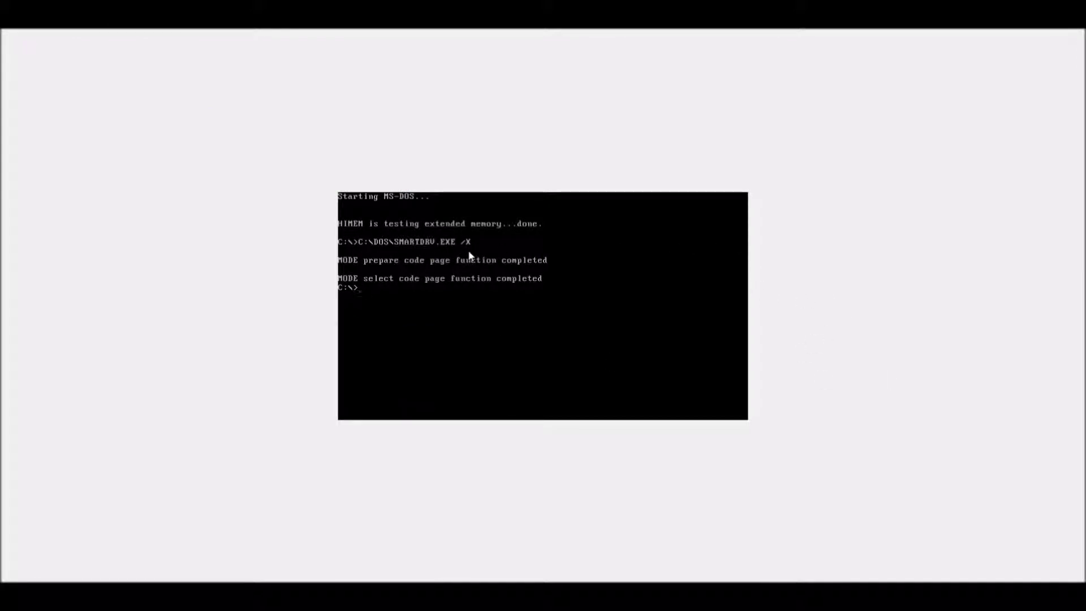
# Switch to drive A: and list the floppy's contents with dir/w
pyautogui.write('A:')
pyautogui.press('Return')
pyautogui.write('dir/w')
pyautogui.press('Return')
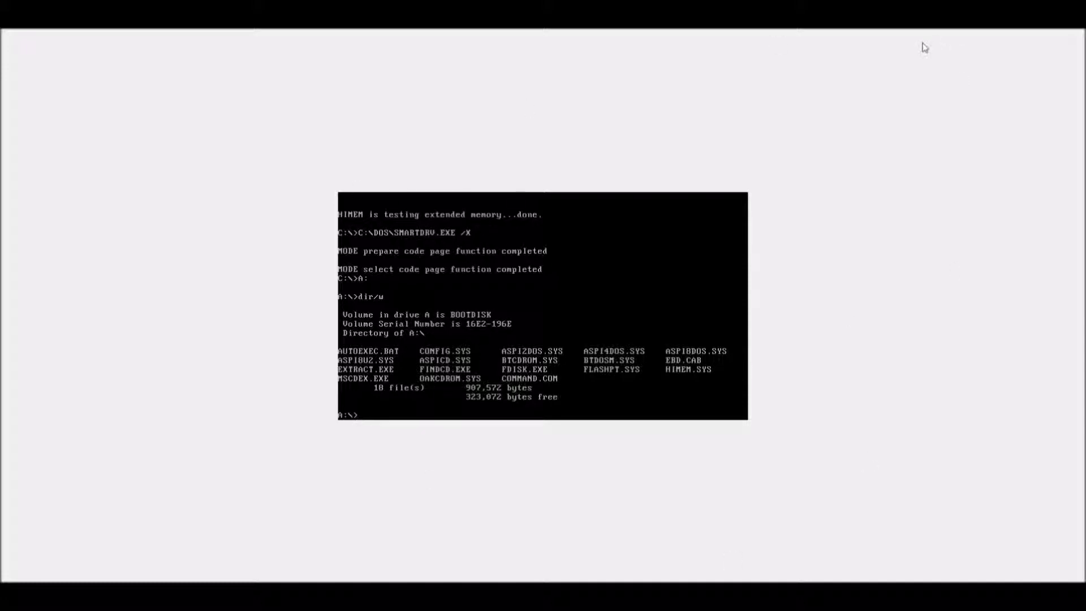
# Reset the virtual machine and boot from the Windows 98 floppy with CD-ROM support
pyautogui.click(31, 22)
pyautogui.click(63, 95)
pyautogui.click(520, 339)
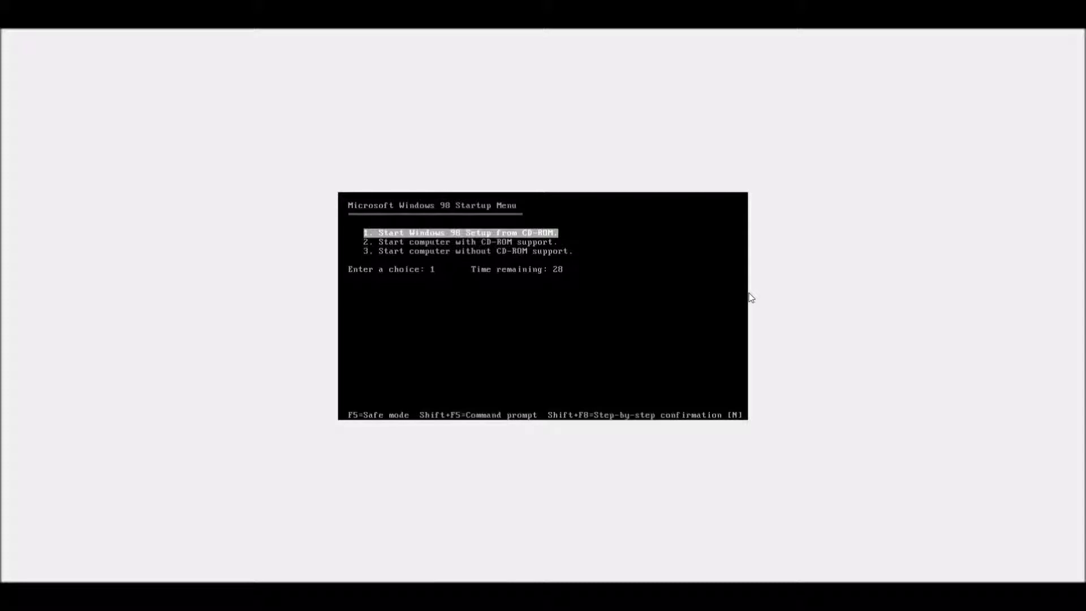
pyautogui.press('Down')
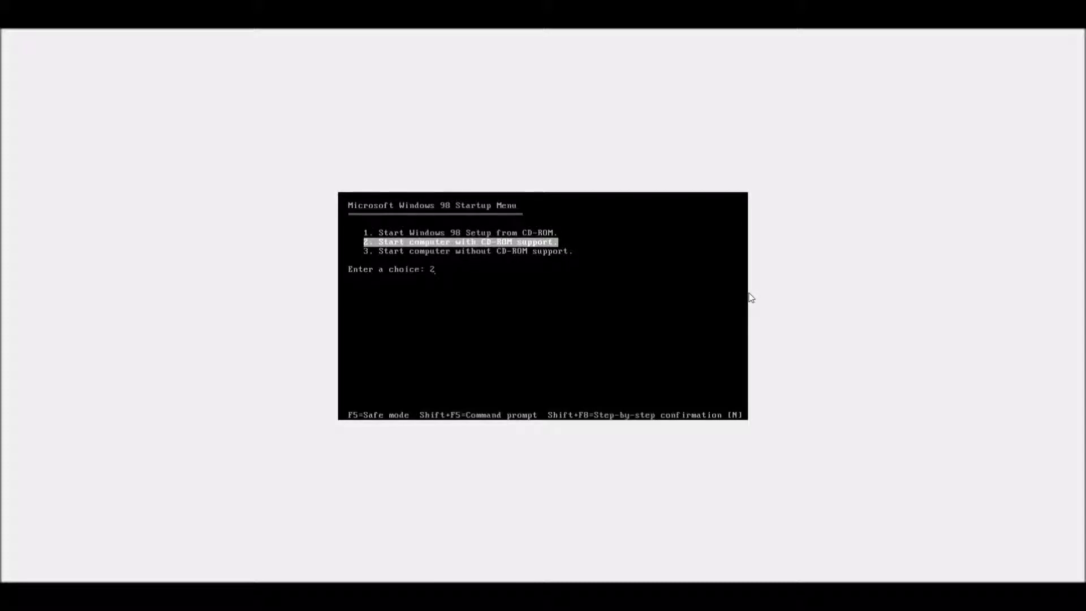
pyautogui.press('Return')
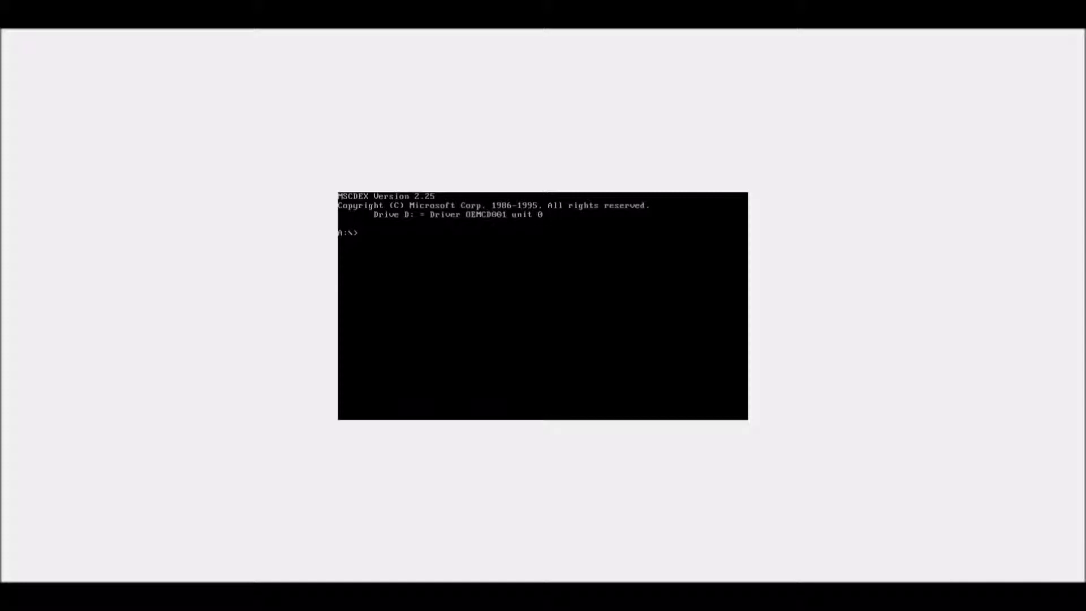
# Insert usa_2211__x86fre.pro_whistler.iso in the virtual CD drive, and list drive D:'s contents with dir/w
pyautogui.click(947, 587)
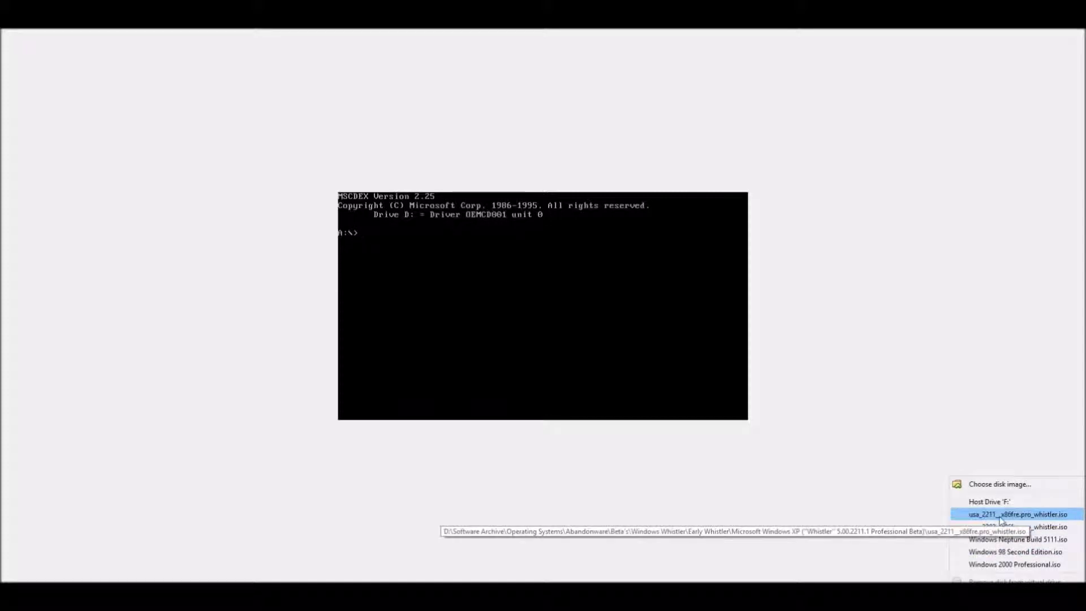
pyautogui.click(1050, 516)
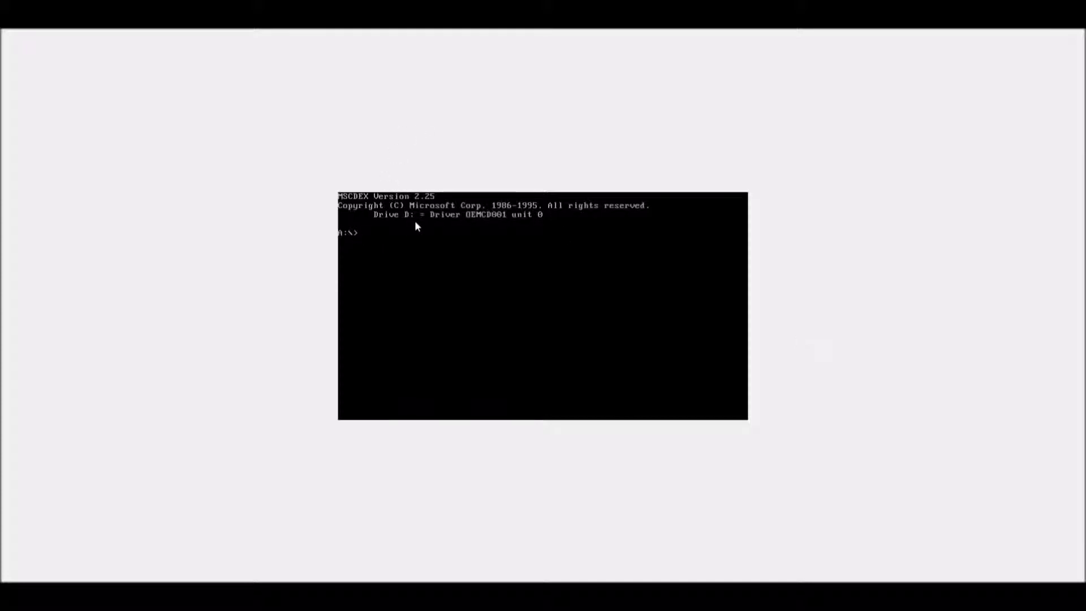
pyautogui.write('DL')
pyautogui.press('BackSpace')
pyautogui.press('Return')
pyautogui.write('dir/we')
pyautogui.press('Return')
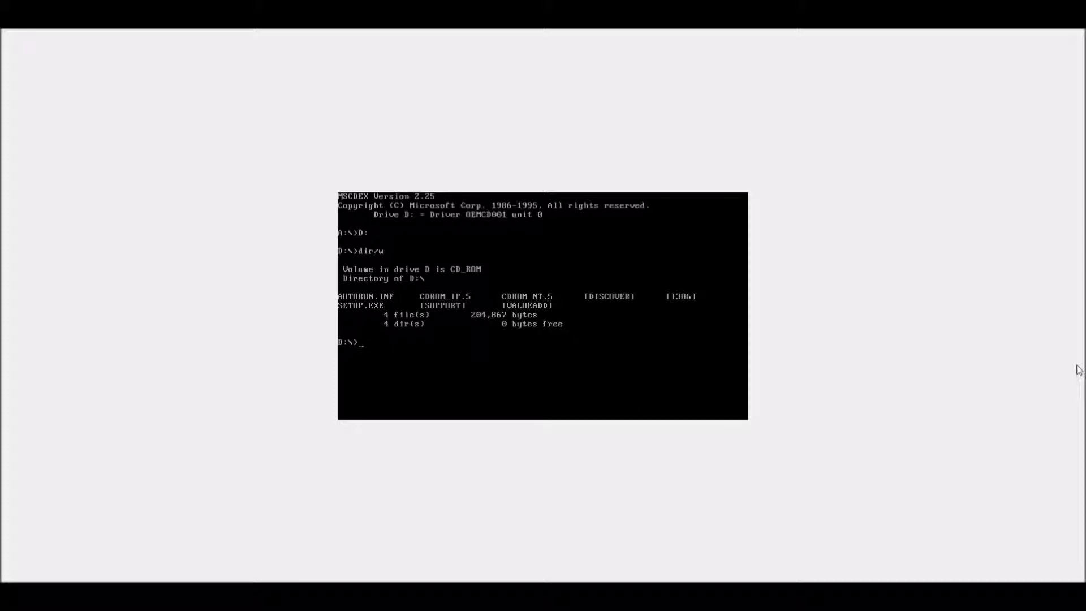
# Run i386\winnt.exe from drive D:, using D:\ as the source path and continuing without SmartDrive
pyautogui.write('i3865')
pyautogui.press('BackSpace')
pyautogui.write('\\winnt.ex')
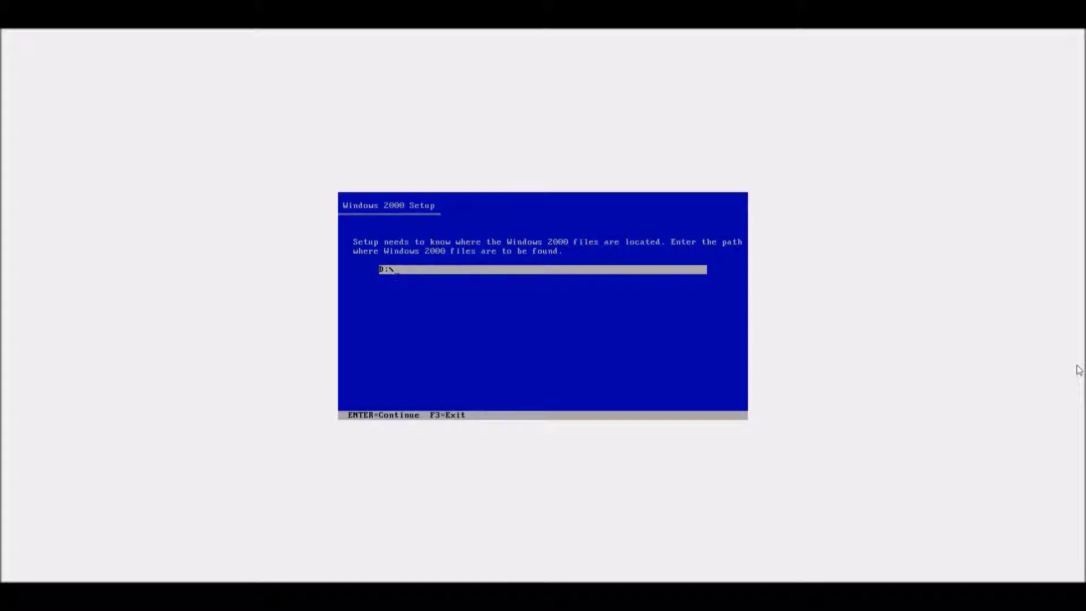
pyautogui.press('Return')
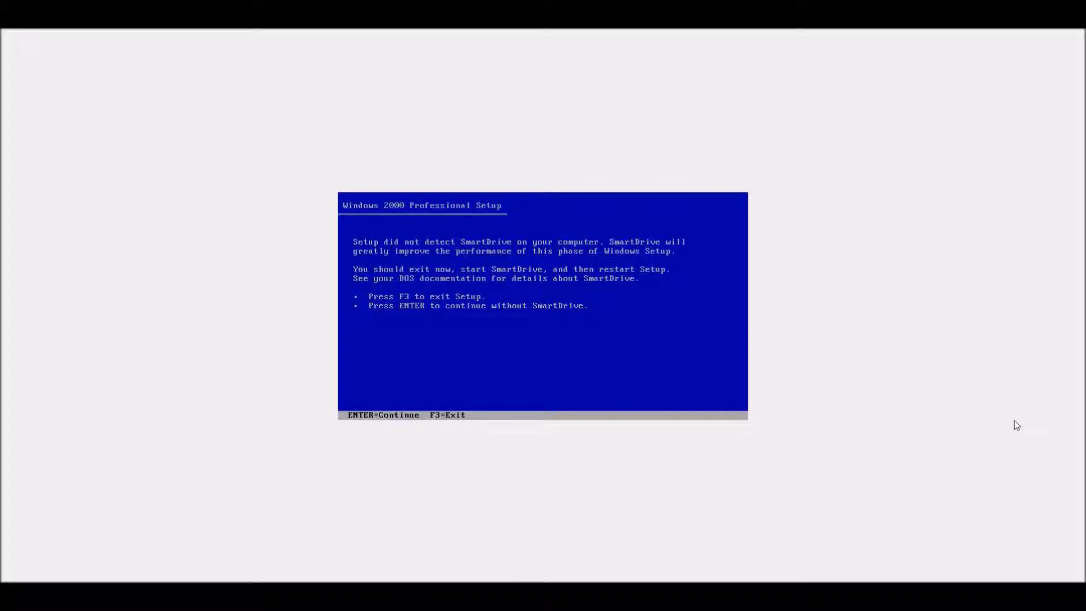
pyautogui.press('Return')
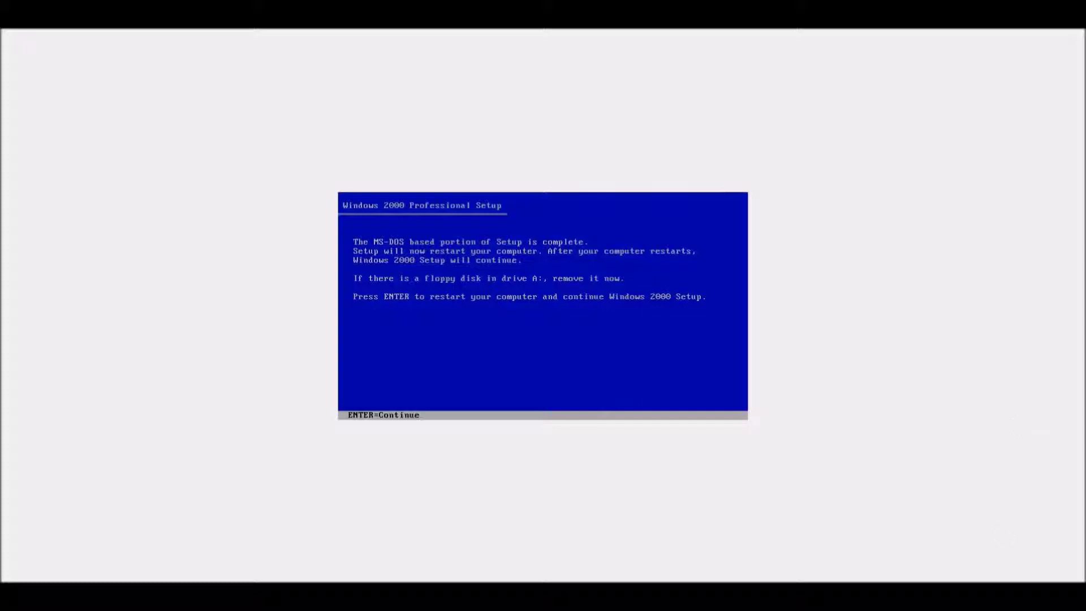
# Remove the floppy from the virtual drive, and restart into Windows 2000 Installation/Upgrade
pyautogui.click(1053, 501)
pyautogui.press('Return')
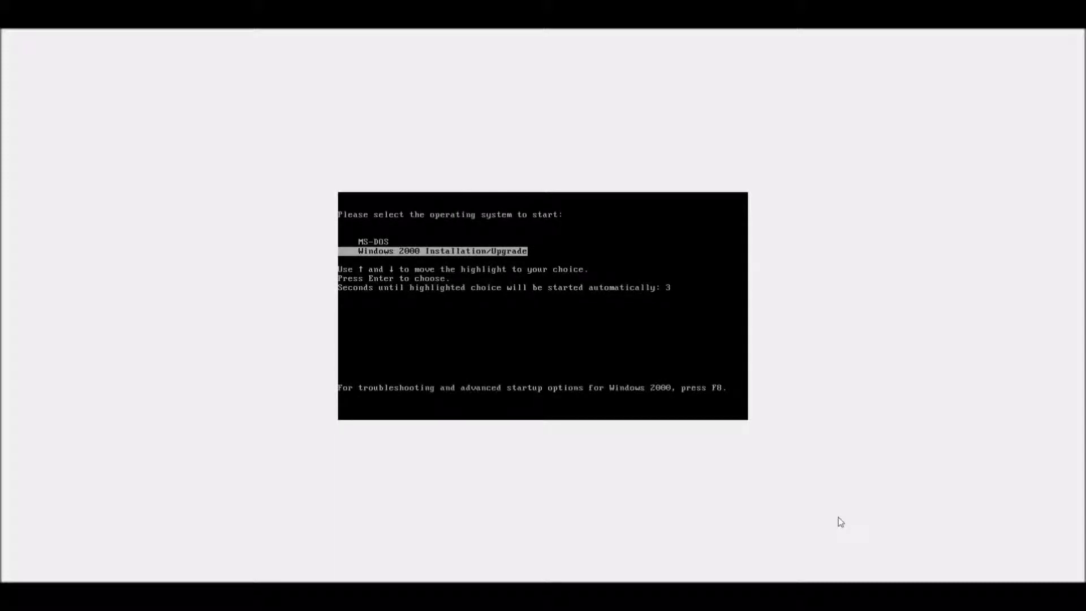
pyautogui.press('Return')
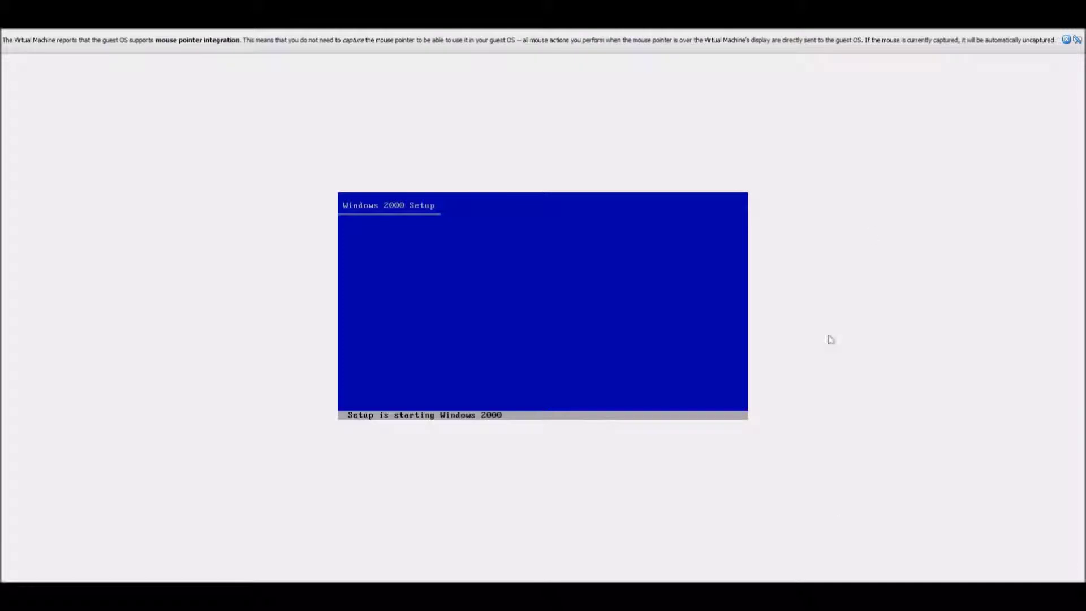
pyautogui.click(1066, 40)
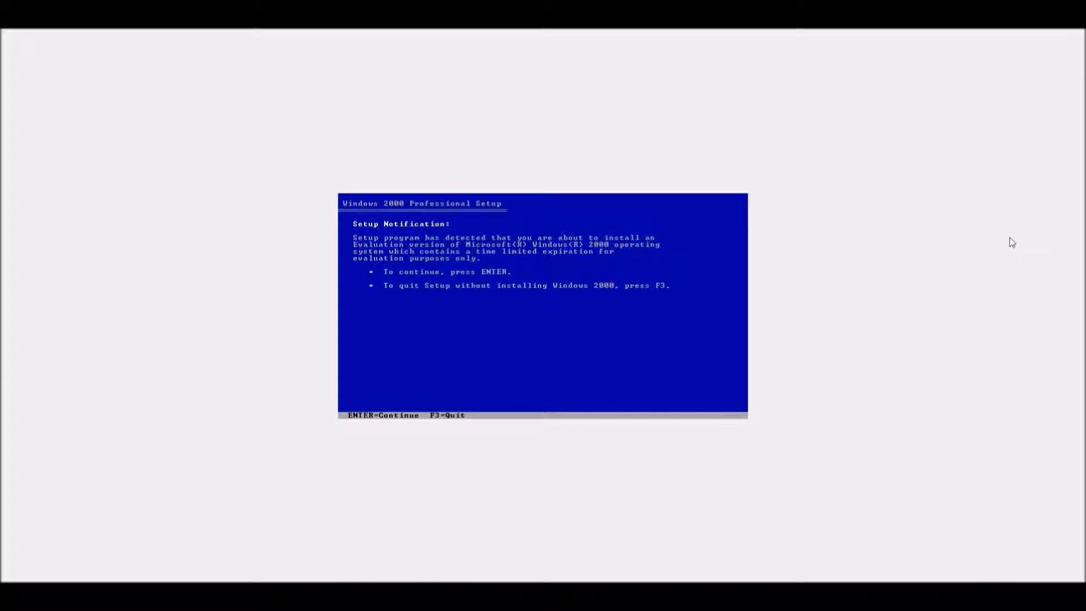
# Continue past the evaluation notice, choose to set up Windows 2000, and accept the licensing agreement
pyautogui.press('Return')
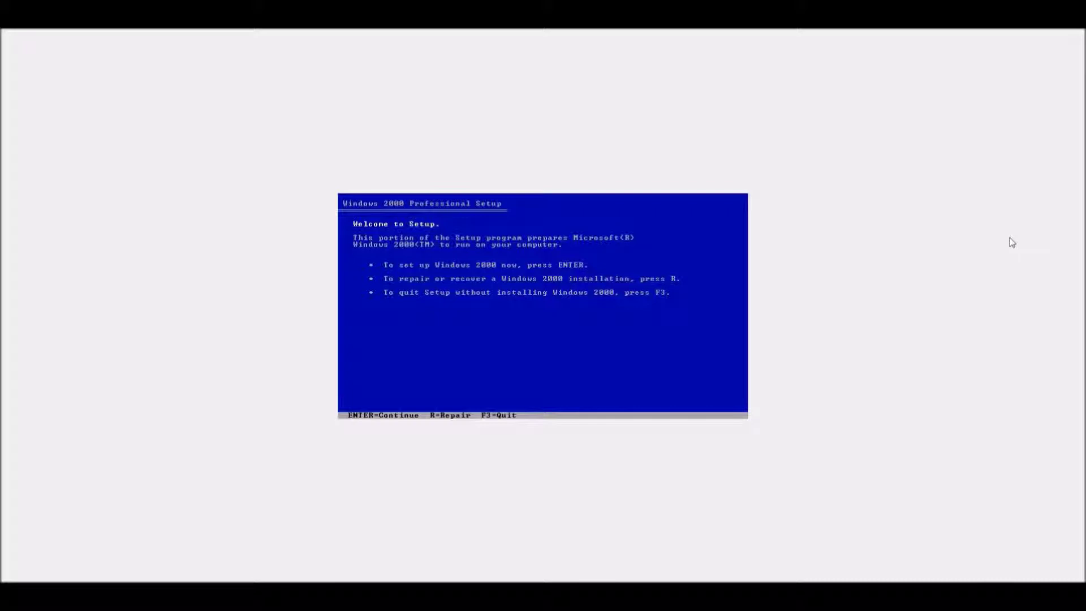
pyautogui.press('Return')
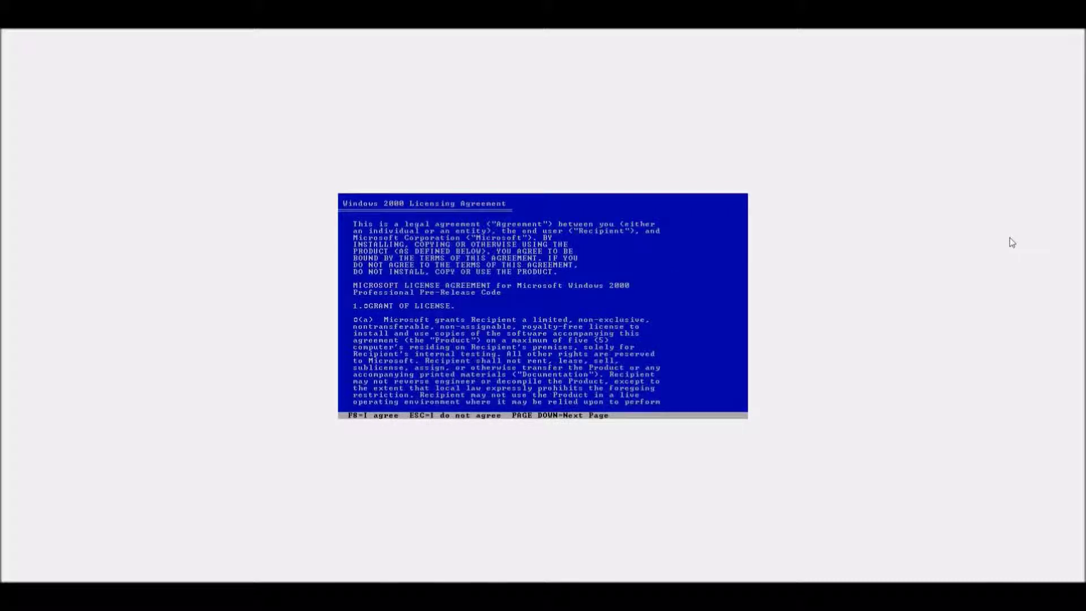
pyautogui.press('F8')
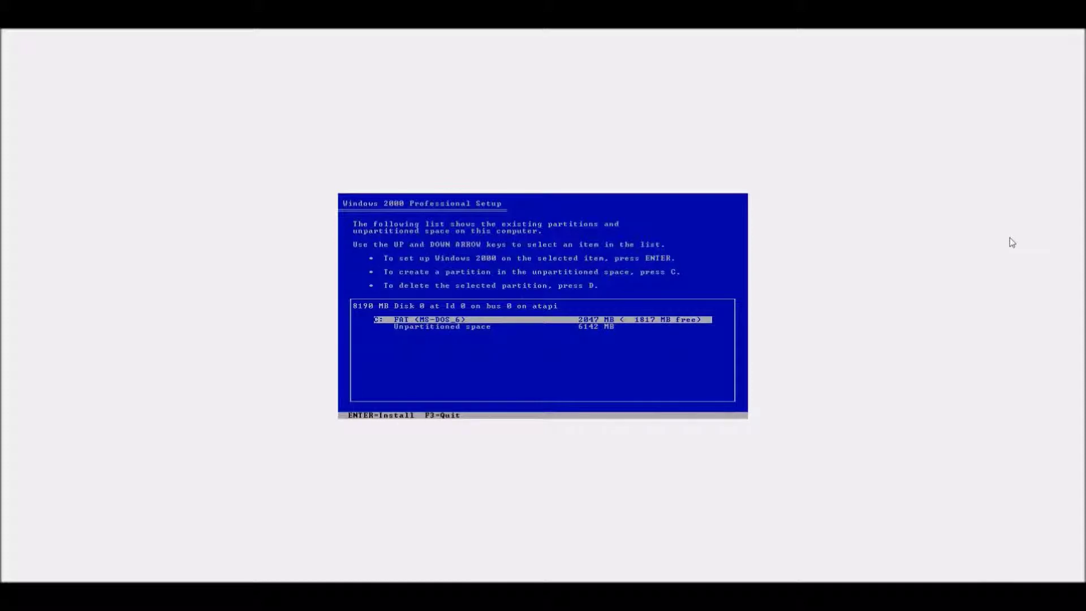
# Install Windows on the unpartitioned space formatted with the NTFS file system, and restart the computer
pyautogui.press('Down')
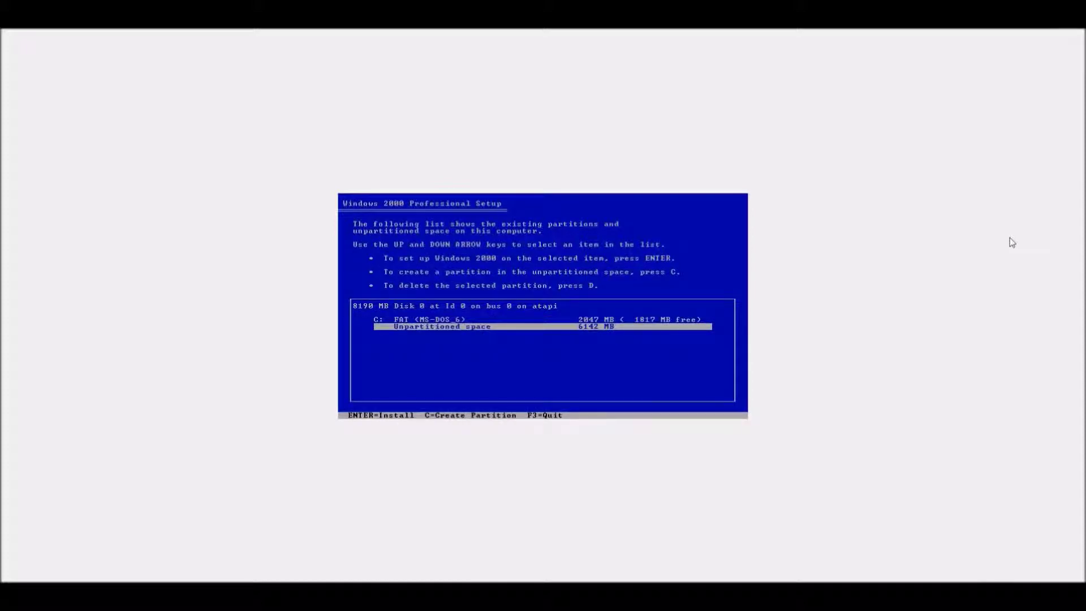
pyautogui.press('Return')
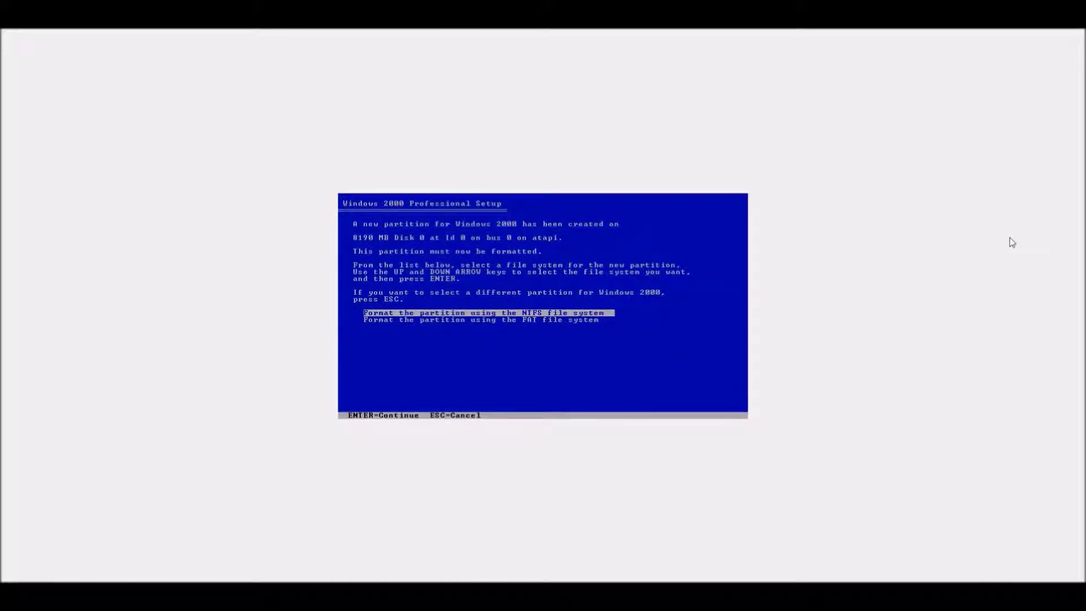
pyautogui.press('Return')
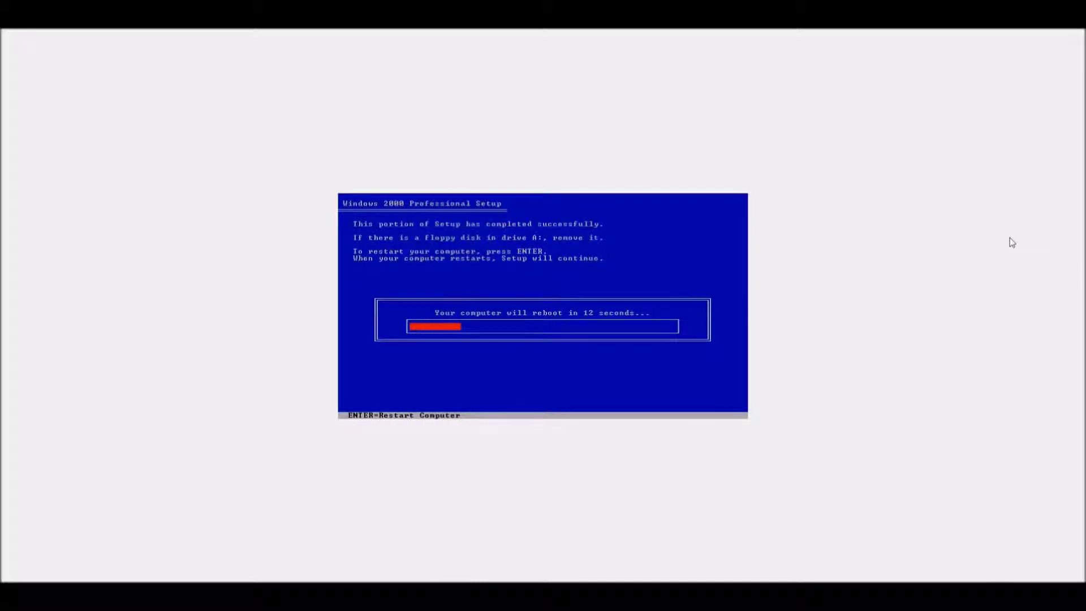
pyautogui.press('Return')
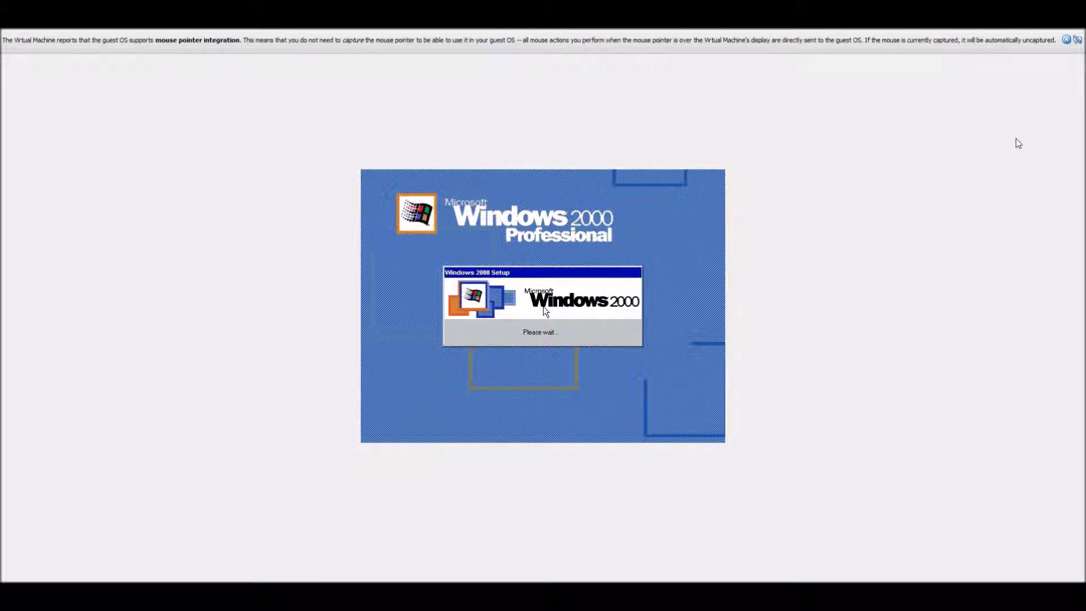
# Continue the Setup Wizard to Regional Settings, and set the user locale to English (United Kingdom)
pyautogui.click(1065, 39)
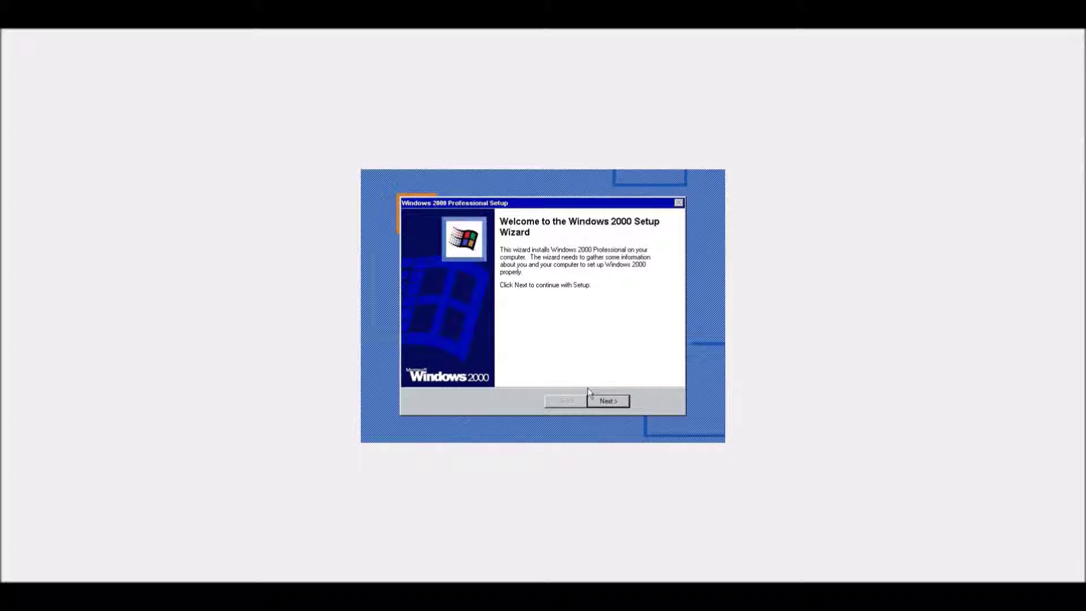
pyautogui.click(609, 400)
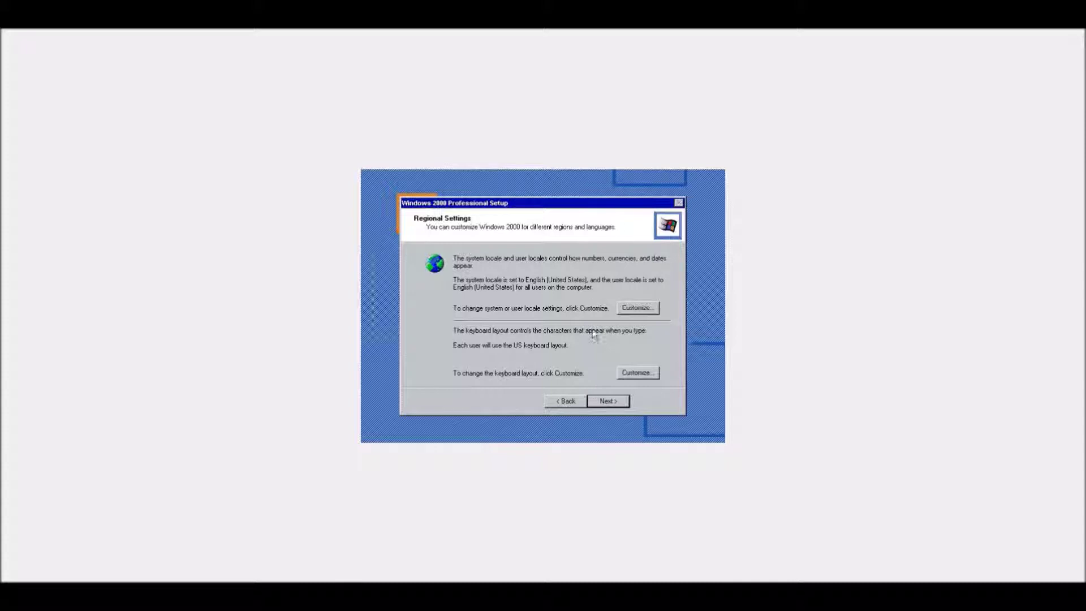
pyautogui.click(638, 311)
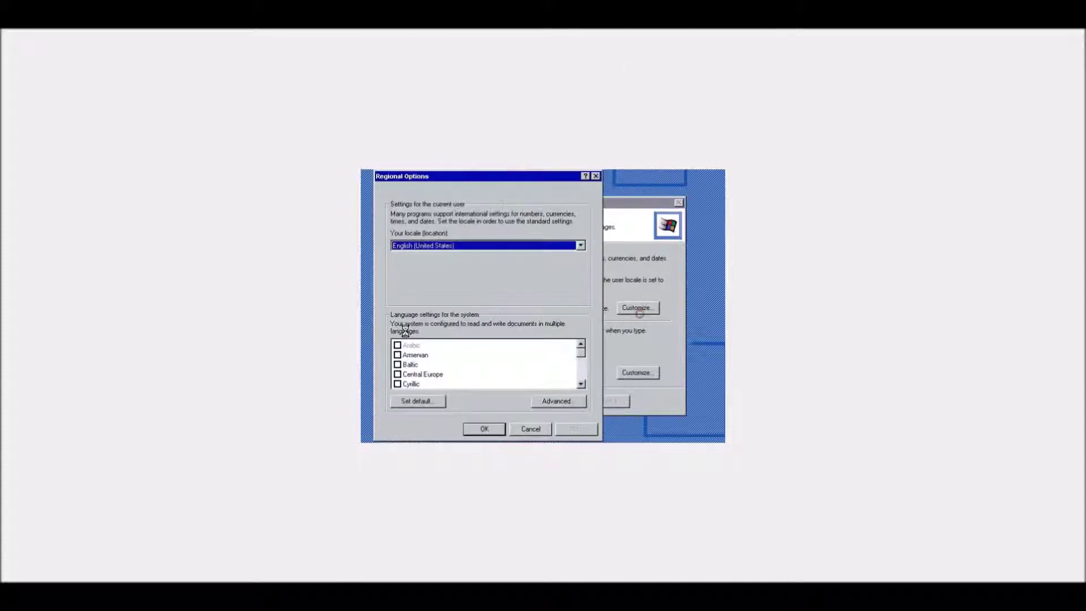
pyautogui.click(497, 245)
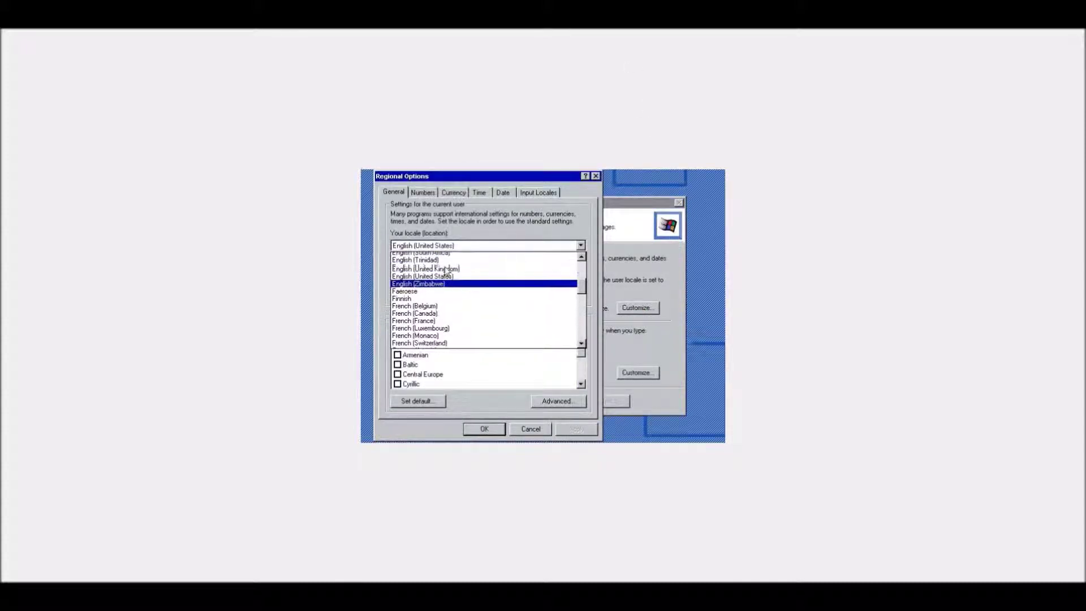
pyautogui.click(424, 268)
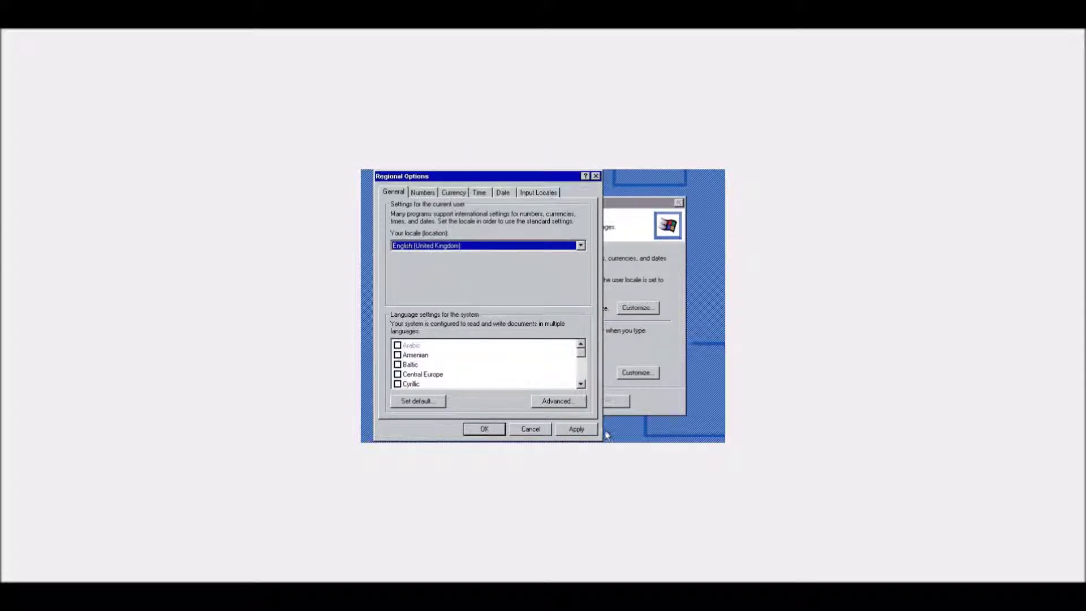
pyautogui.click(484, 429)
# Make the English (United Kingdom) keyboard layout the default input locale, and continue the Setup Wizard
pyautogui.click(636, 372)
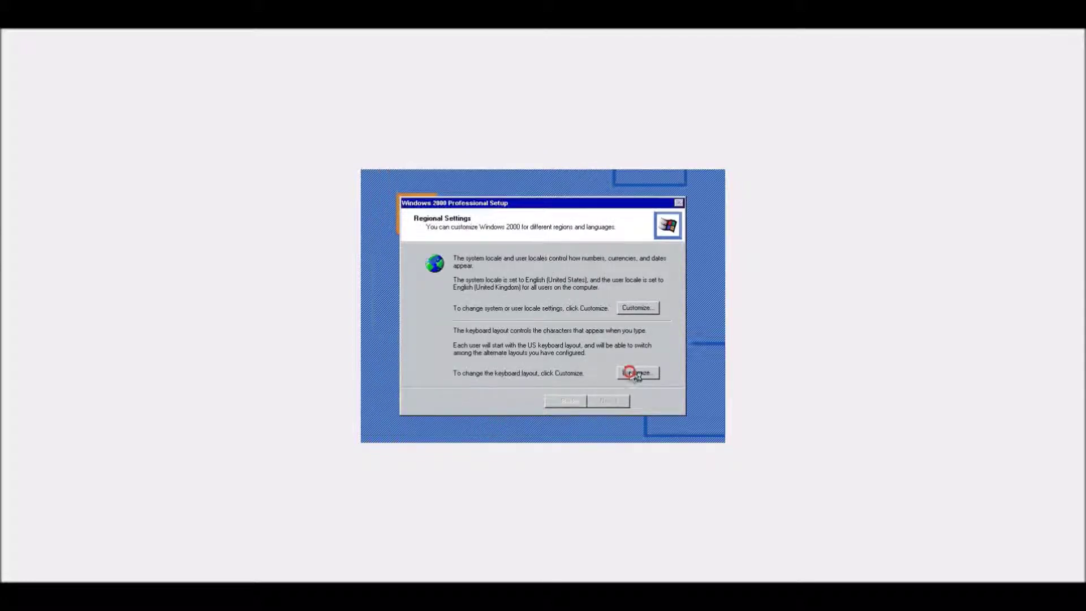
pyautogui.click(476, 242)
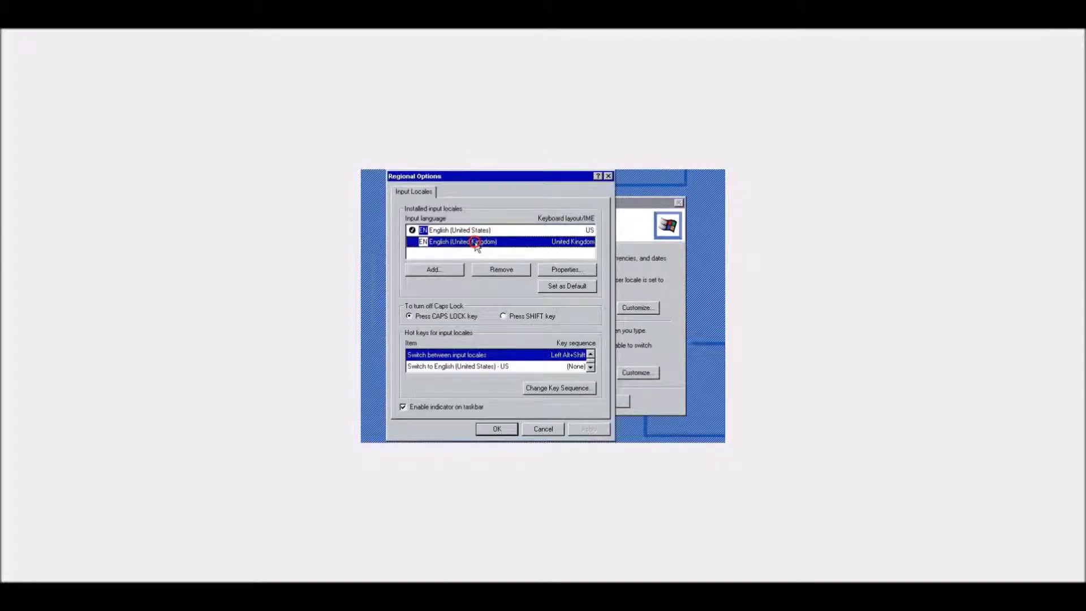
pyautogui.click(567, 286)
pyautogui.click(646, 324)
pyautogui.click(543, 342)
pyautogui.click(608, 400)
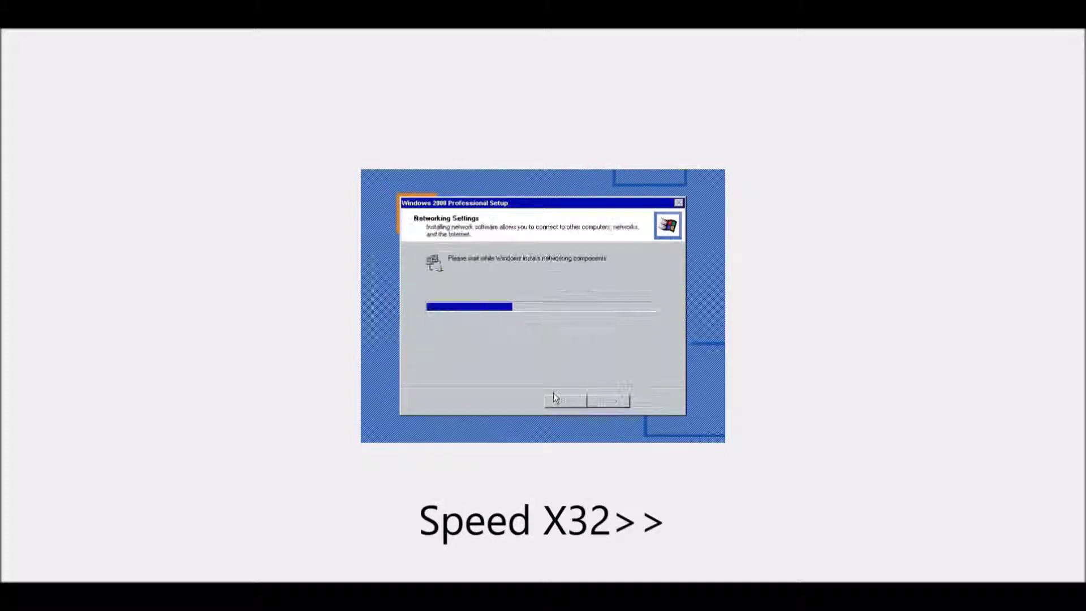
# Complete the remaining pages of the Windows 2000 Setup Wizard, and restart into the installed system
pyautogui.click(608, 400)
pyautogui.click(619, 401)
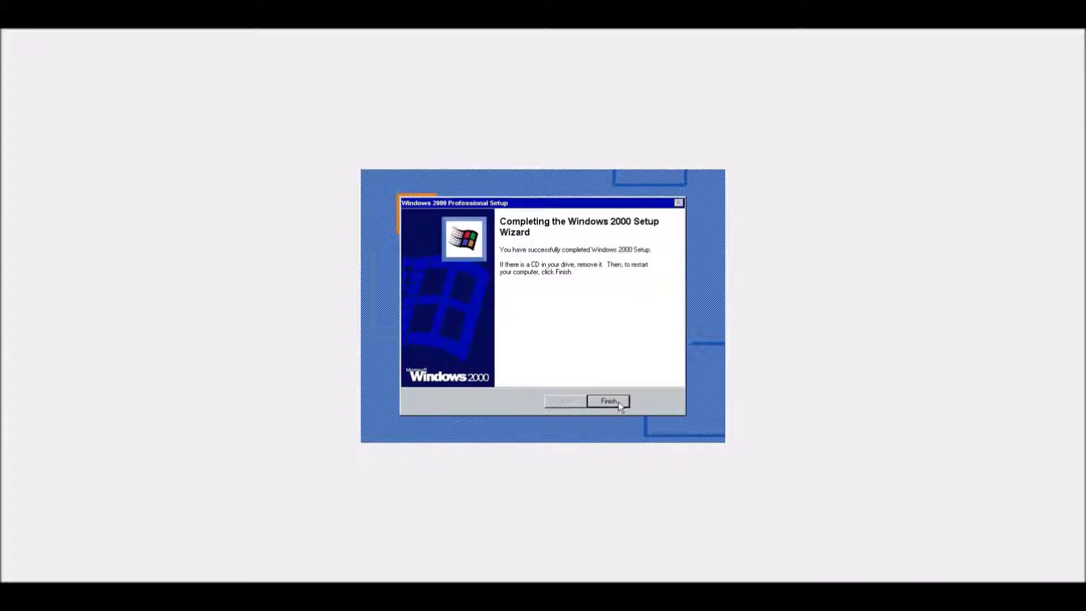
pyautogui.click(616, 402)
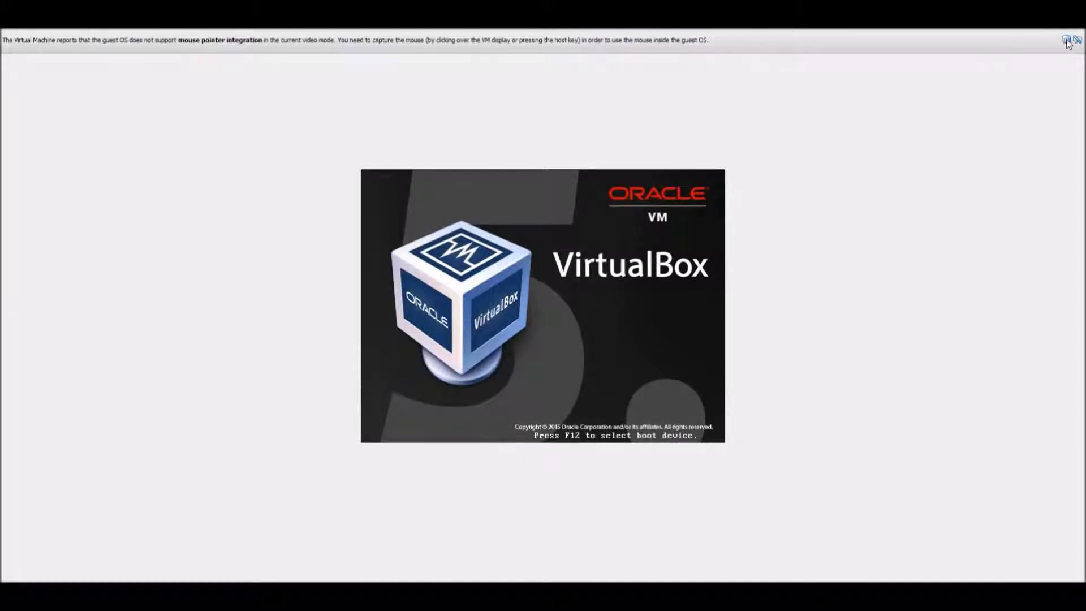
pyautogui.click(1065, 40)
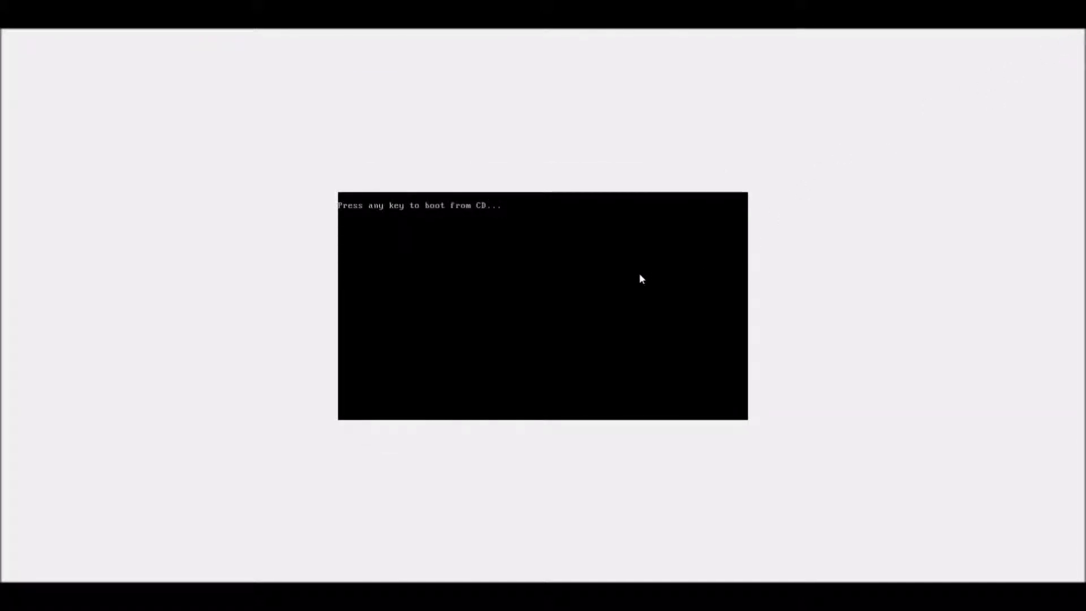
pyautogui.press('Return')
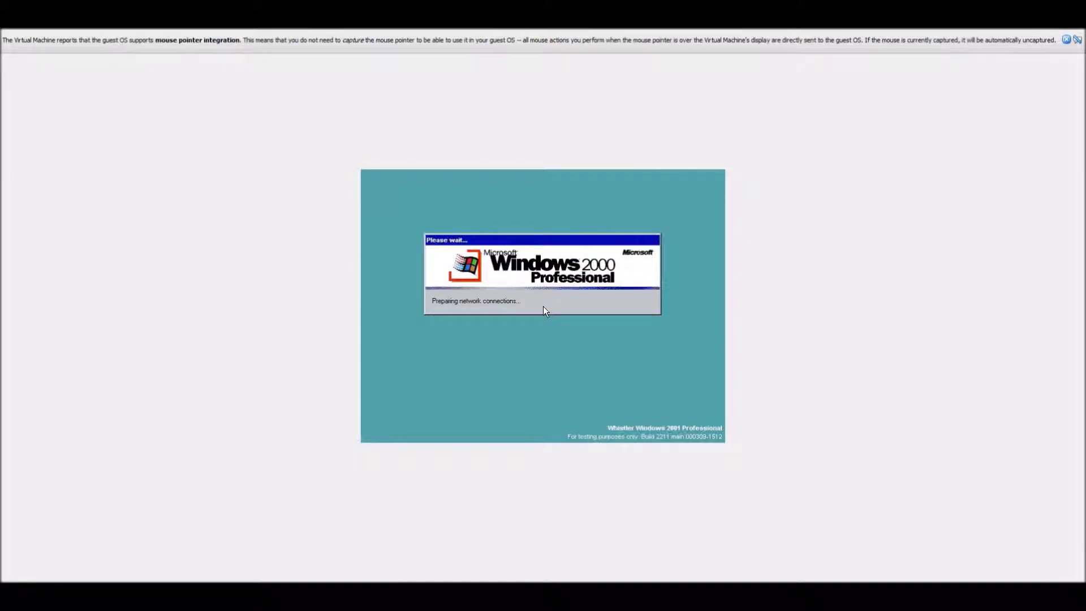
# Complete the Network Identification Wizard, keeping automatic logon for the listed user with a blank password
pyautogui.click(1065, 40)
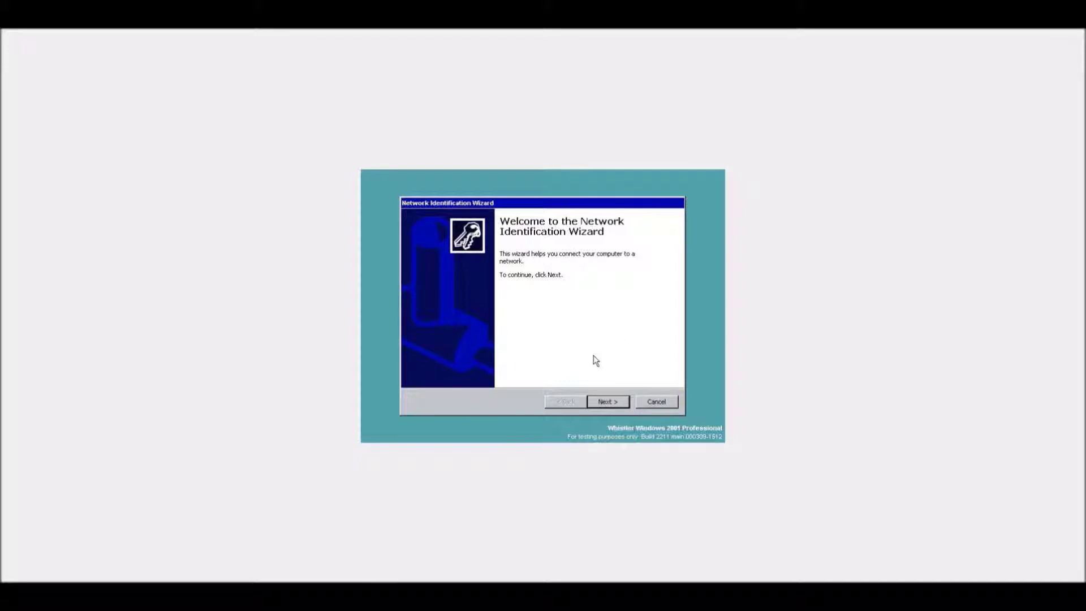
pyautogui.click(623, 404)
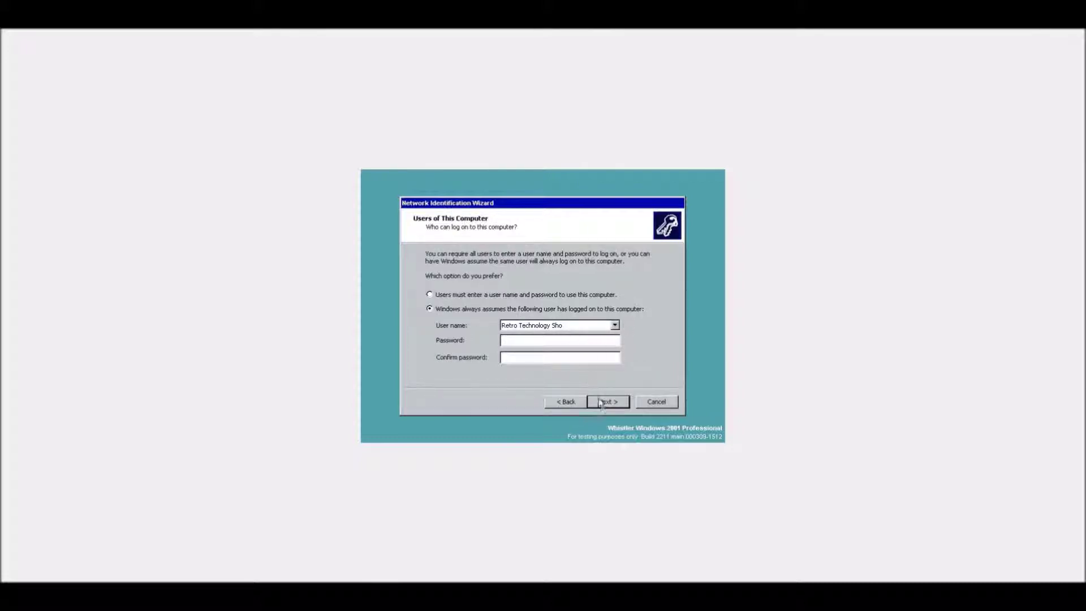
pyautogui.click(604, 403)
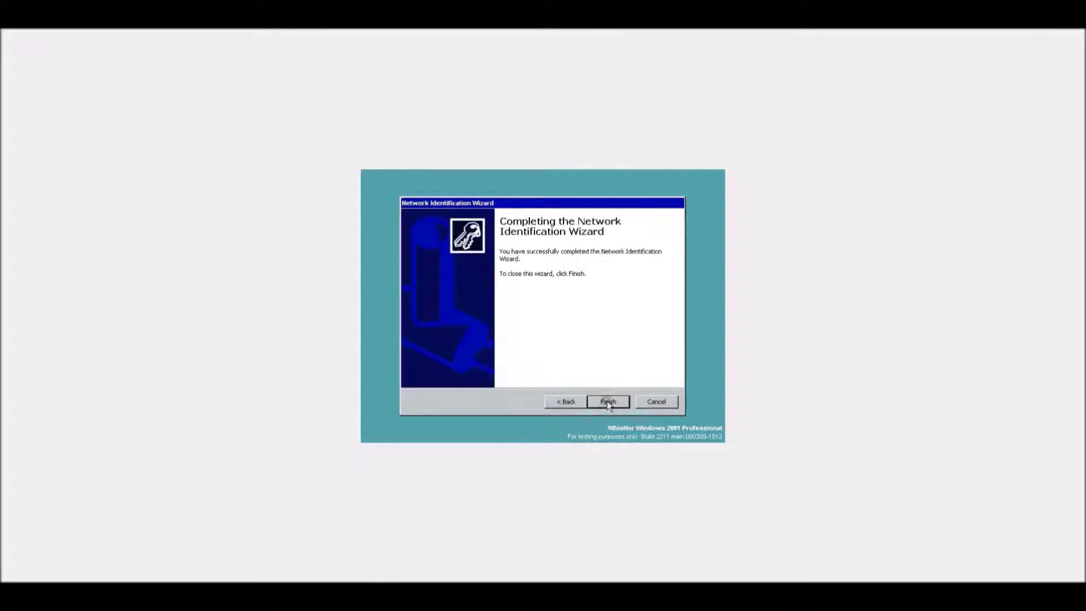
pyautogui.click(606, 402)
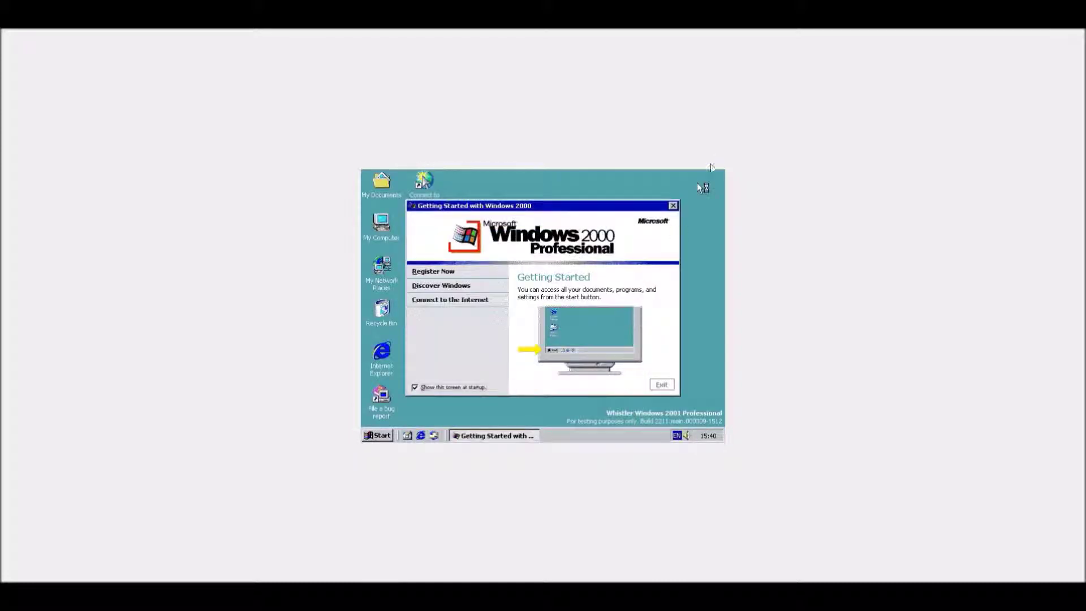
# Dismiss the Getting Started screen, and set the display's screen area to 800 by 600 pixels, keeping the new settings
pyautogui.click(672, 205)
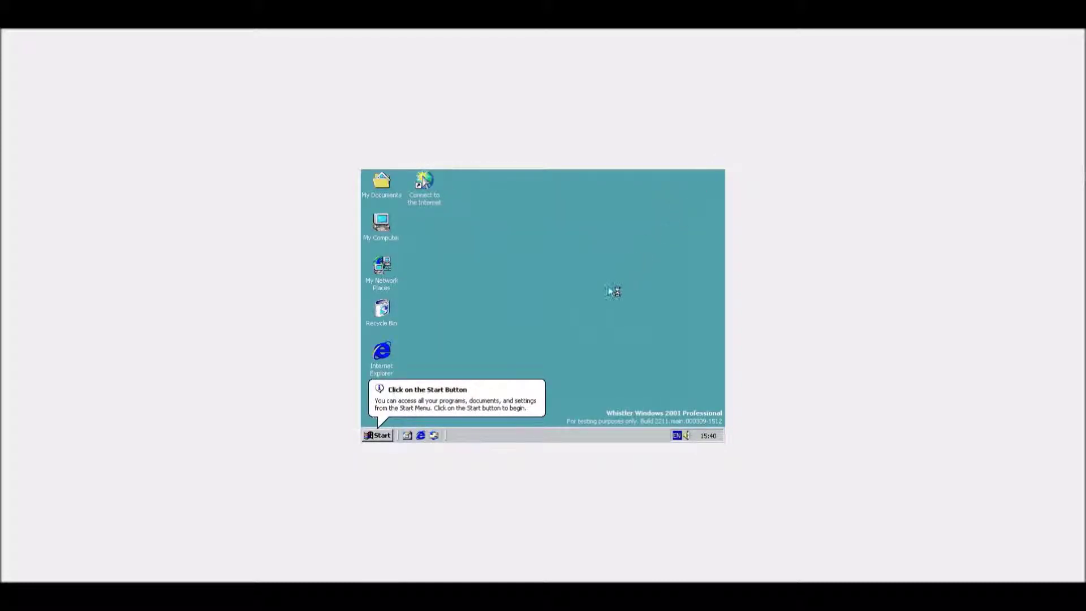
pyautogui.rightClick(559, 291)
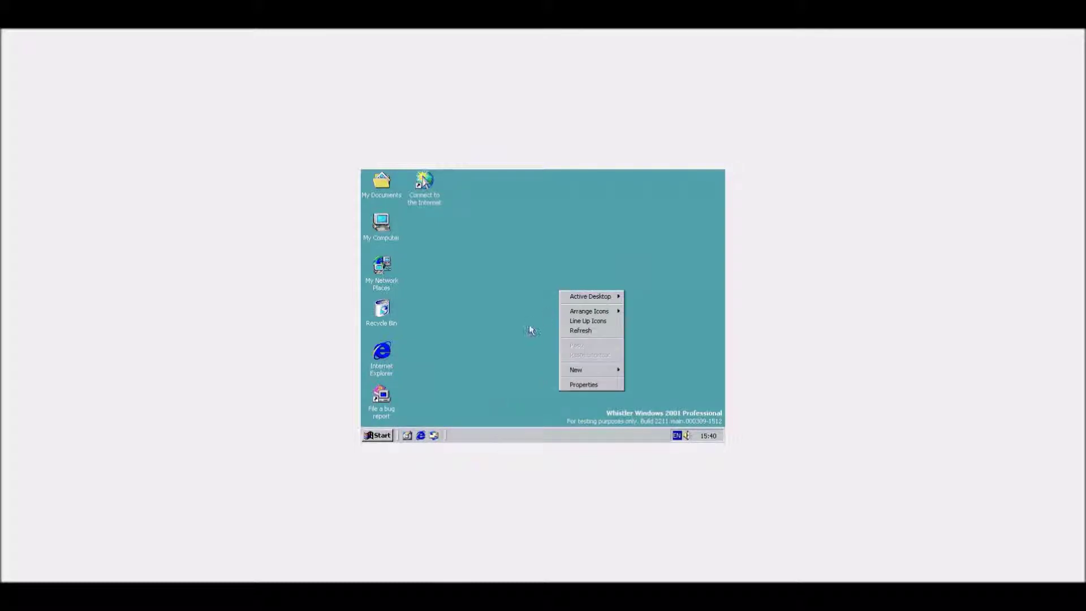
pyautogui.click(582, 384)
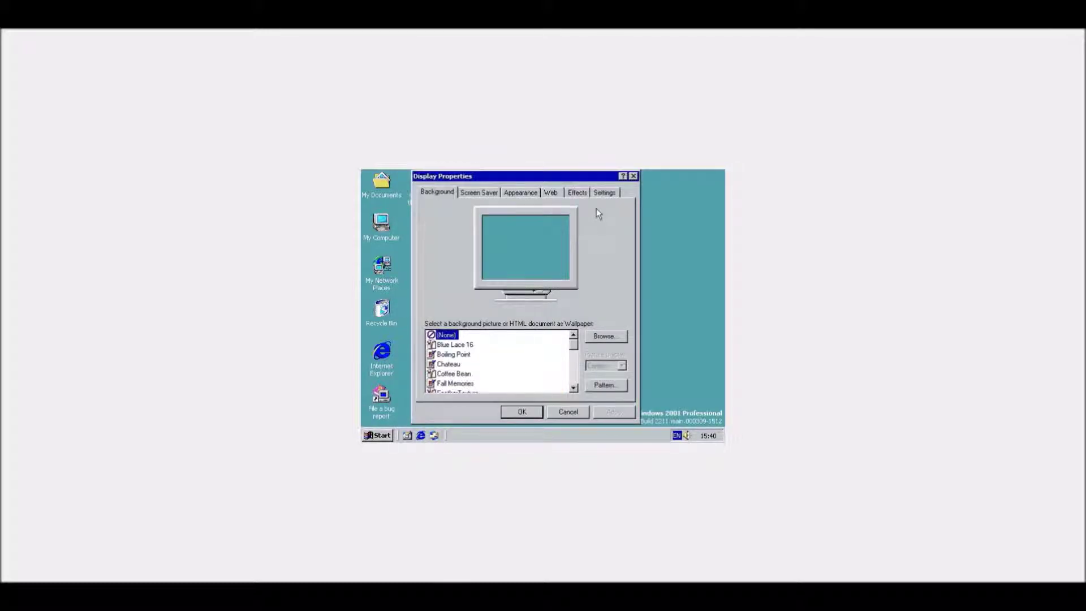
pyautogui.click(603, 192)
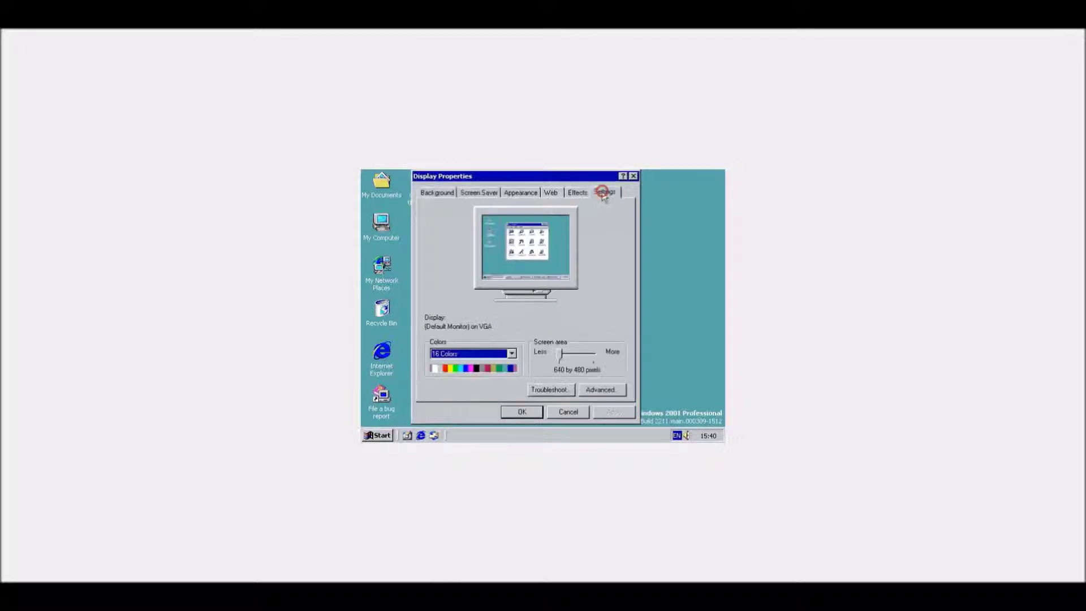
pyautogui.click(594, 356)
pyautogui.click(613, 412)
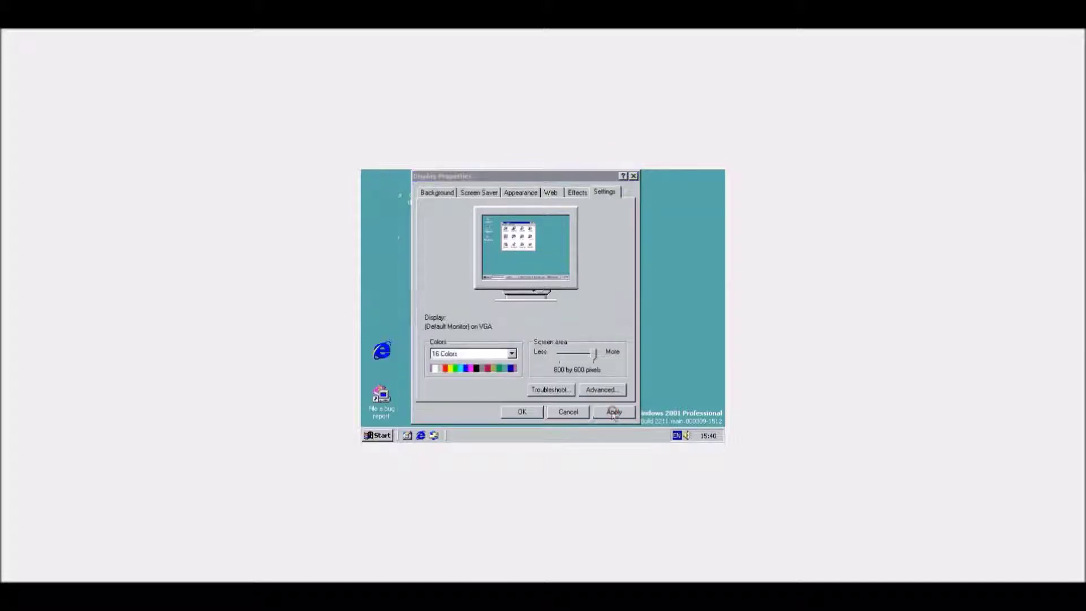
pyautogui.click(520, 339)
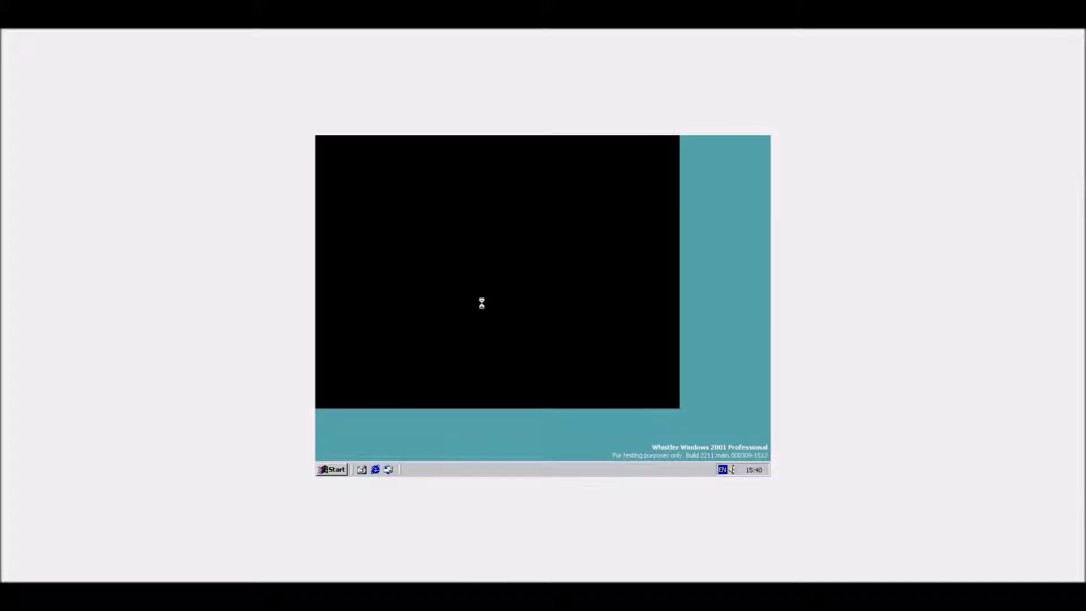
pyautogui.click(527, 230)
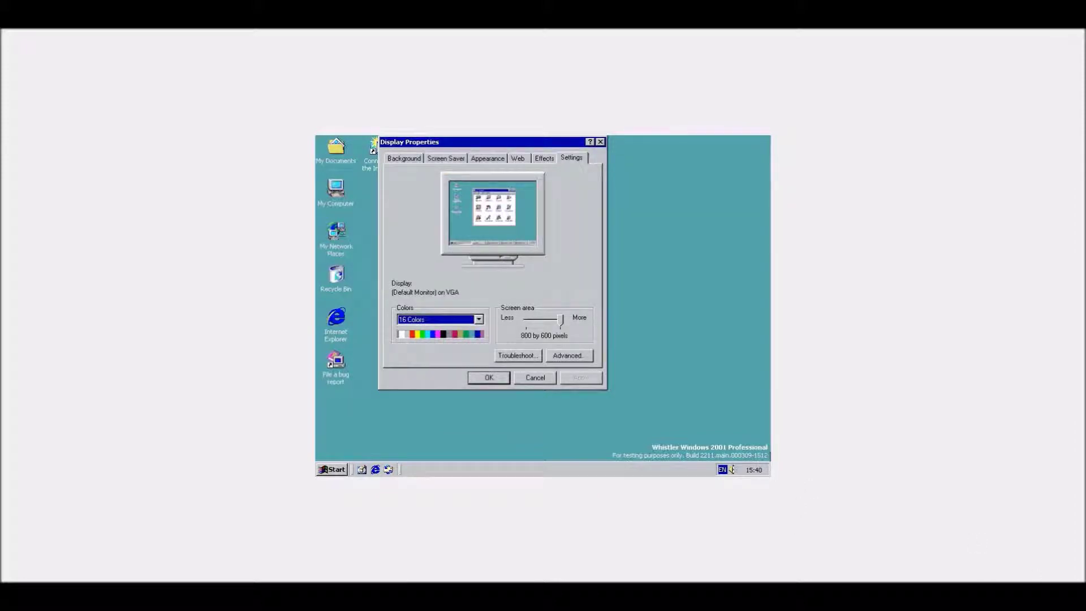
pyautogui.rightClick(938, 564)
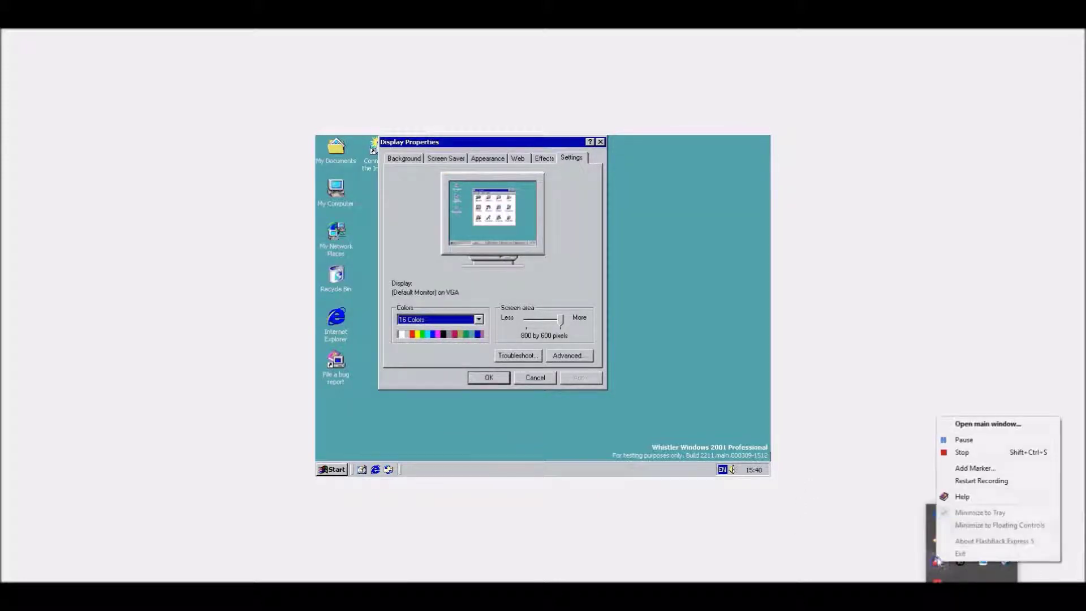
pyautogui.click(962, 451)
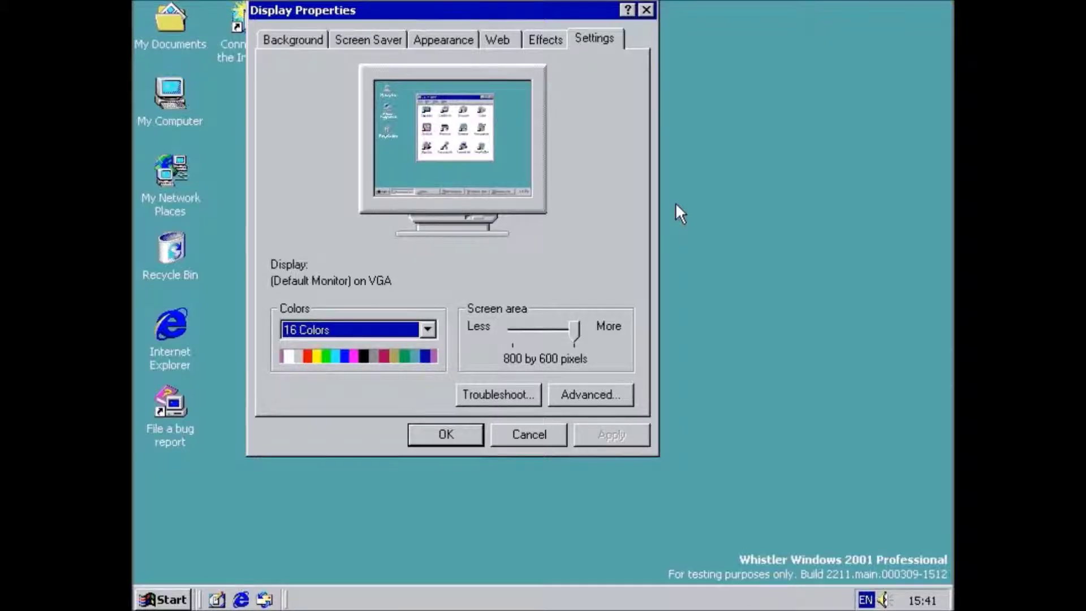
# Close Display Properties, and run winver to show the Windows version information
pyautogui.click(646, 10)
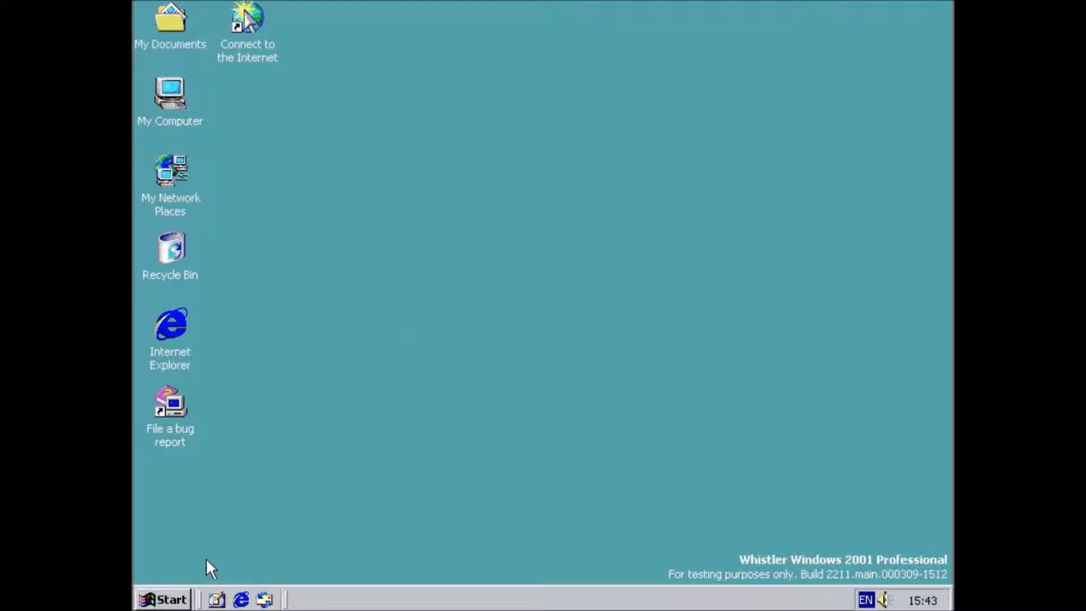
pyautogui.click(170, 599)
pyautogui.click(190, 528)
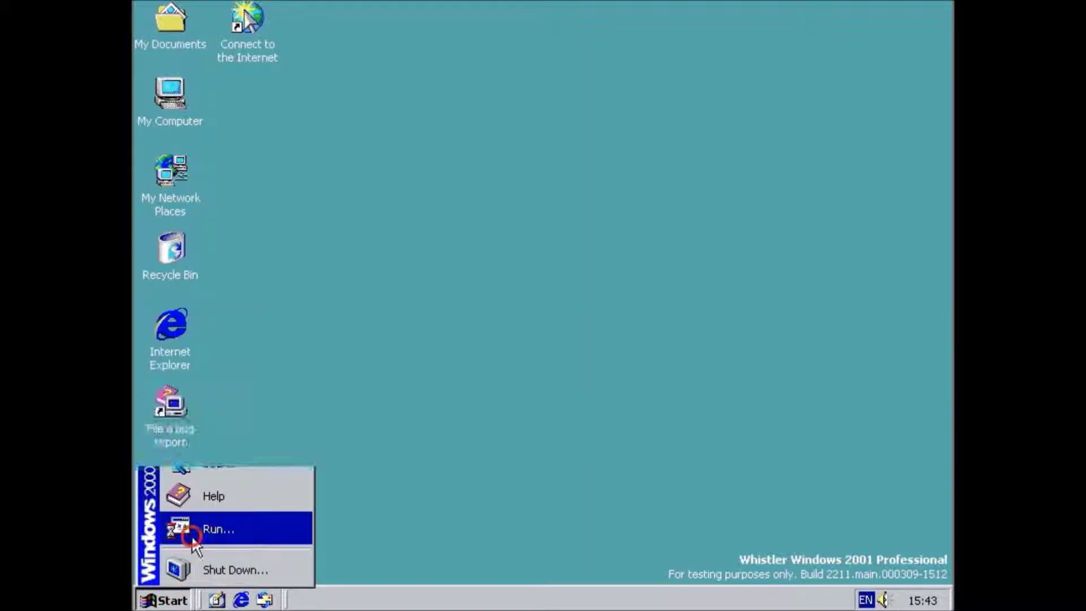
pyautogui.write('winver')
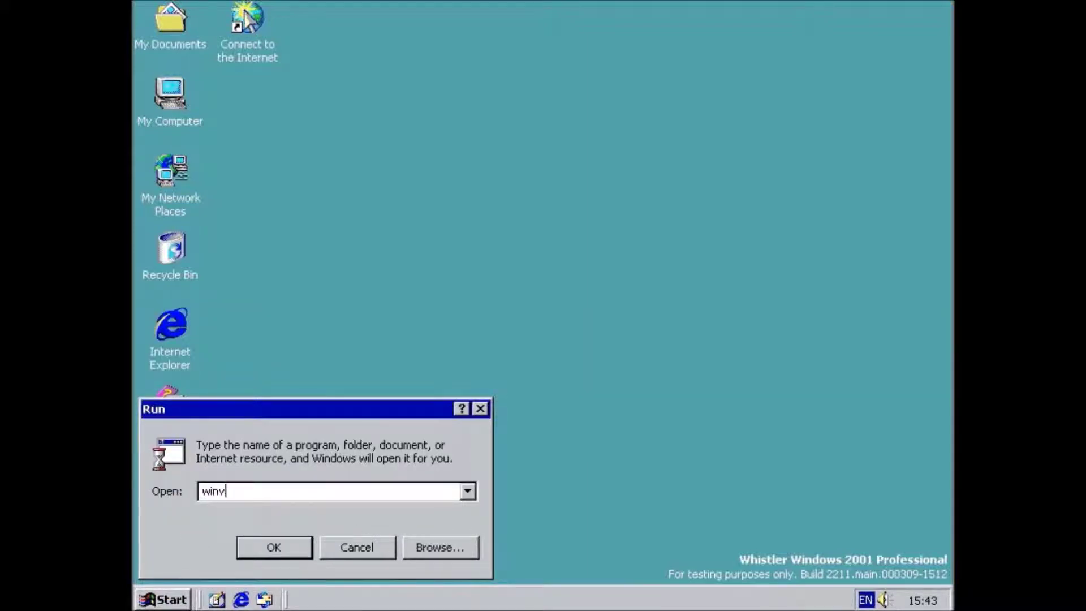
pyautogui.press('Return')
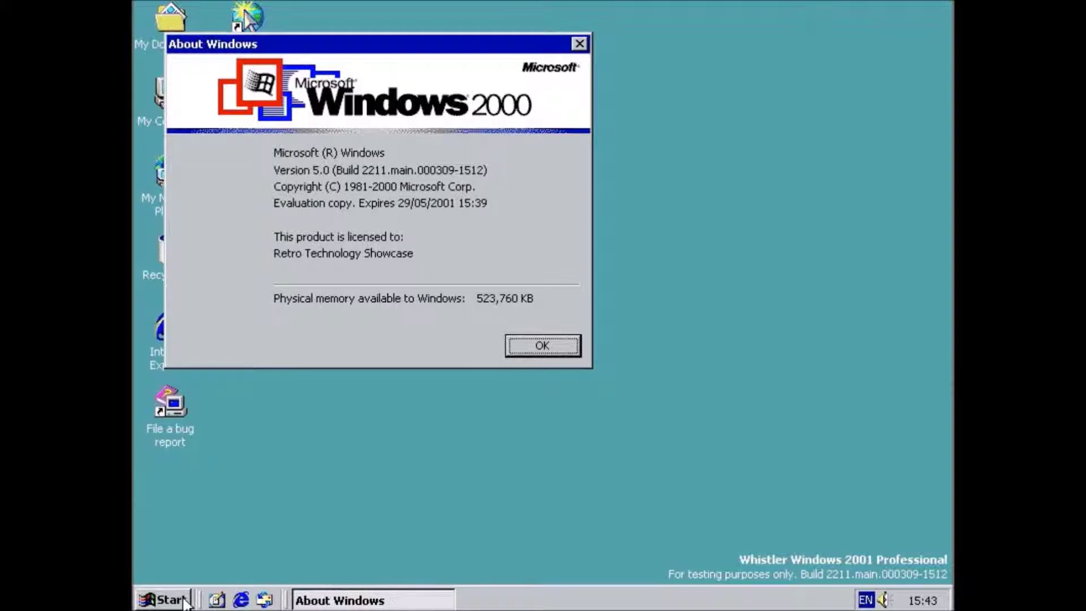
# Open the Control Panel, maximize its window to examine the listed items, and close it
pyautogui.click(163, 599)
pyautogui.moveTo(247, 449)
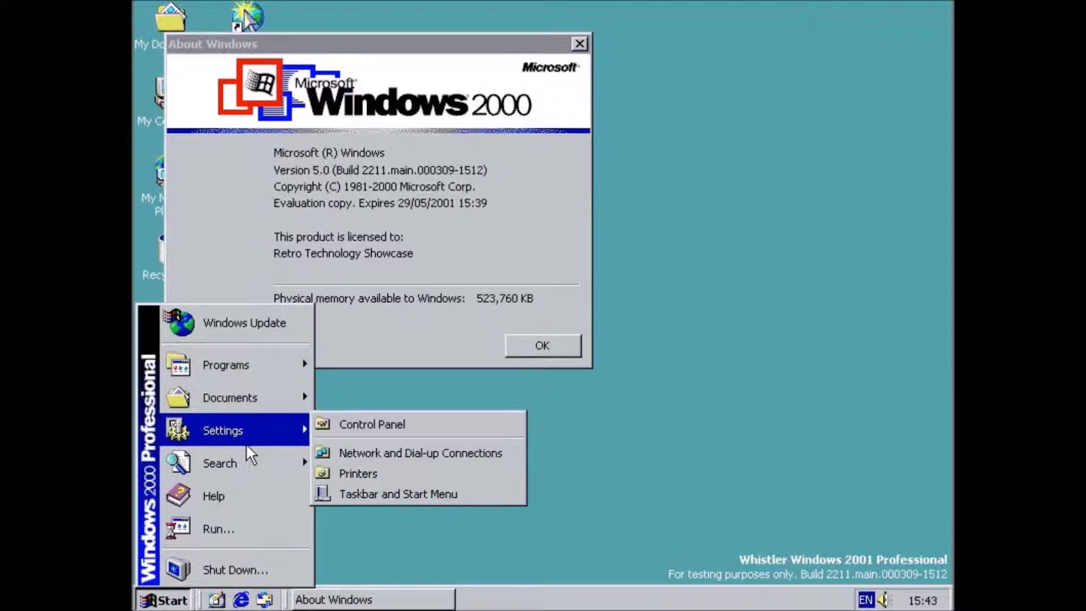
pyautogui.rightClick(362, 425)
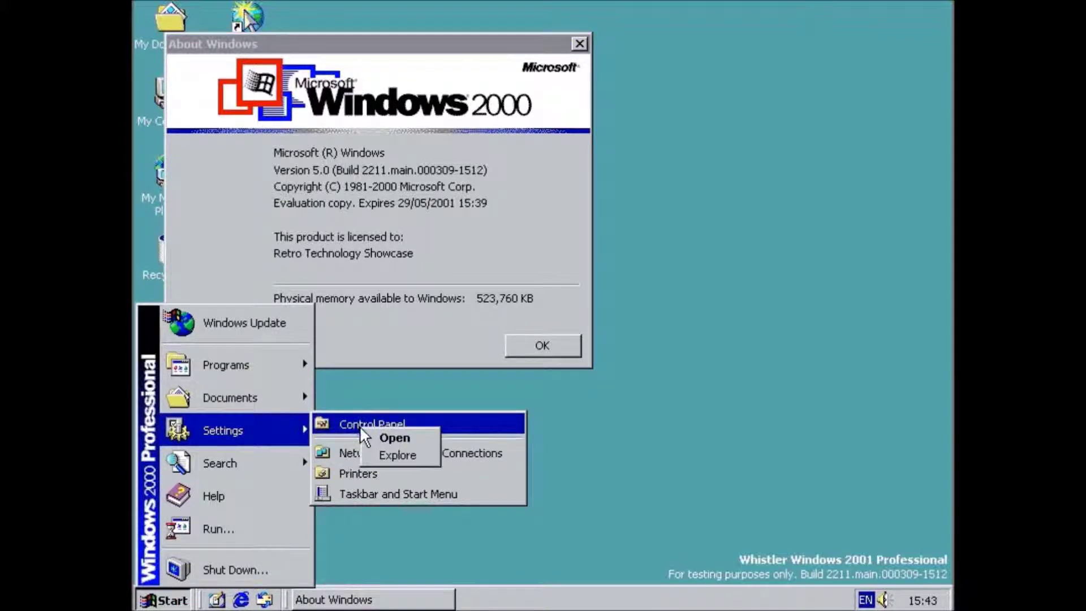
pyautogui.click(391, 437)
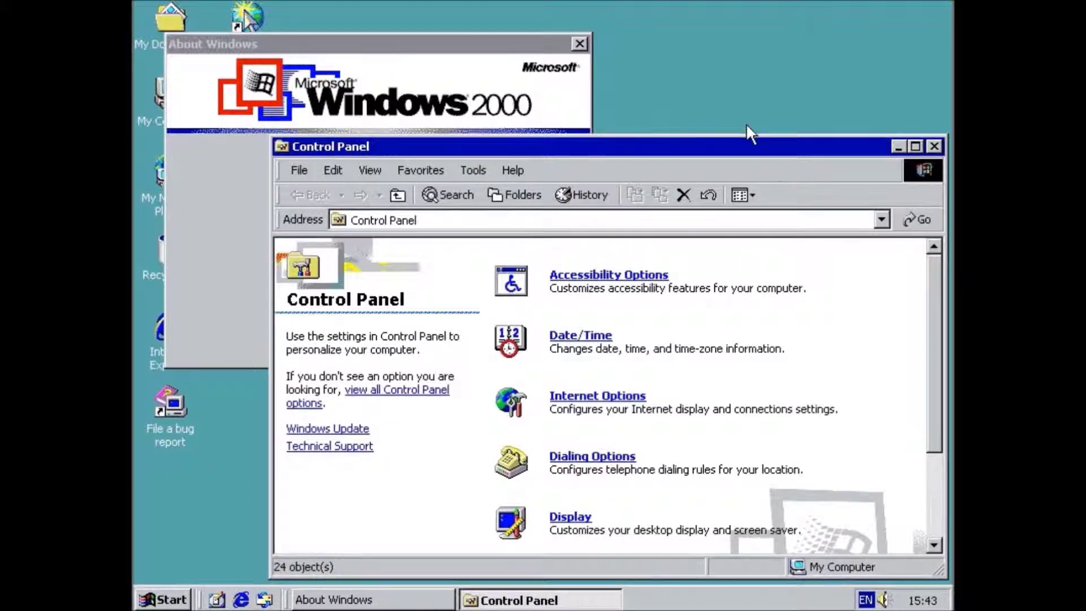
pyautogui.doubleClick(775, 148)
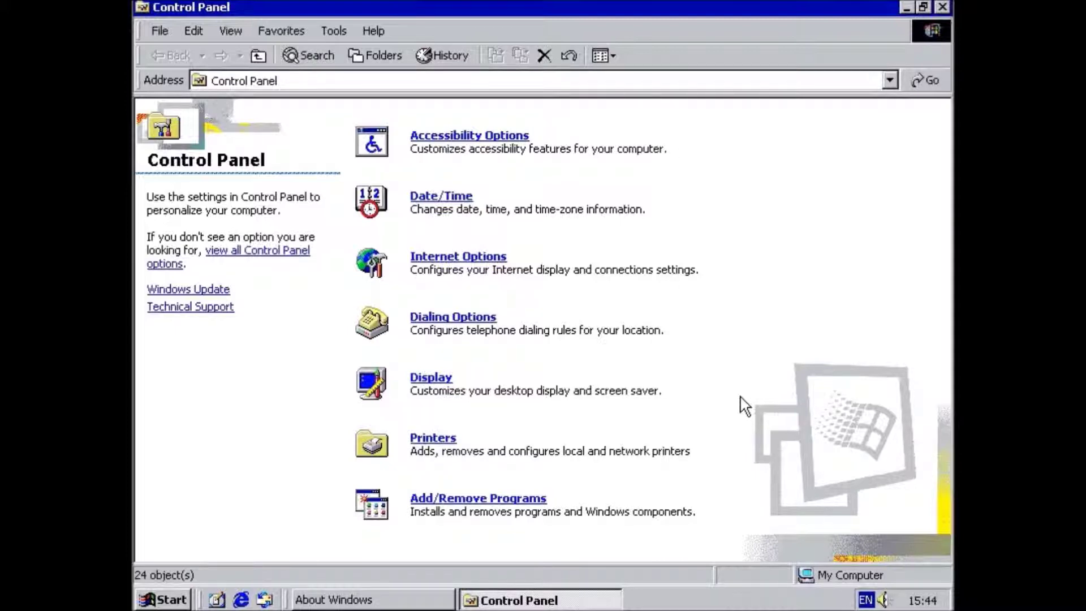
pyautogui.click(942, 9)
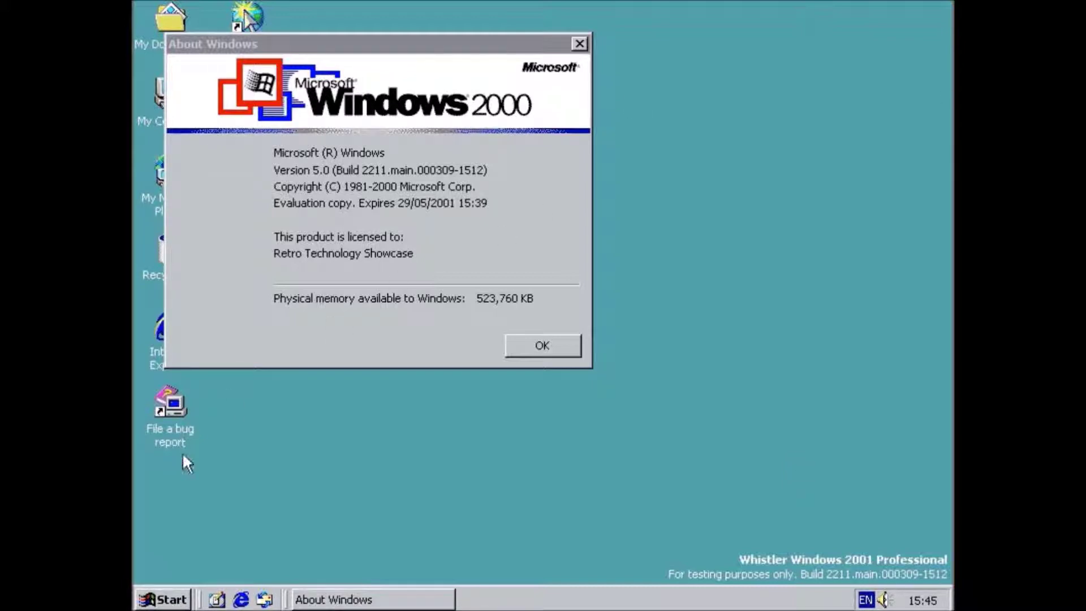
# Log off the current user and log back on with a blank password, dismissing the Getting Started screen
pyautogui.click(157, 599)
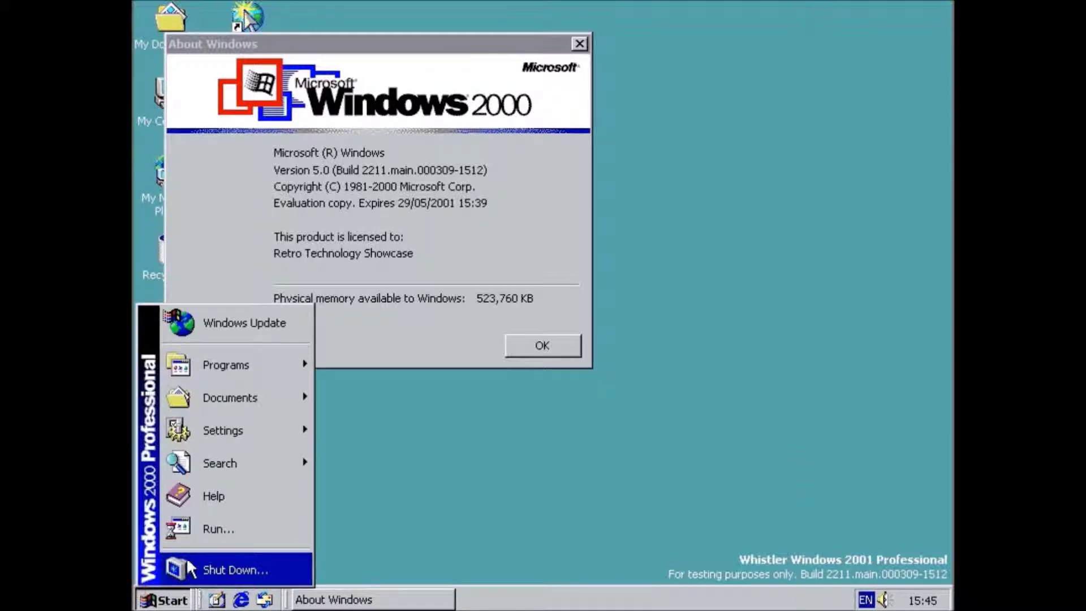
pyautogui.click(202, 567)
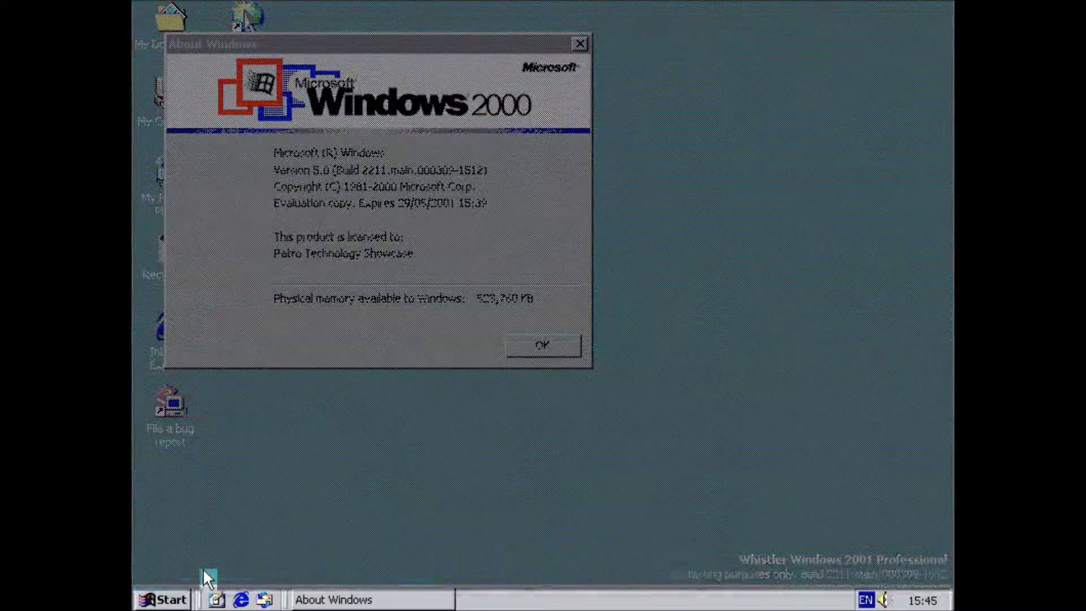
pyautogui.click(504, 255)
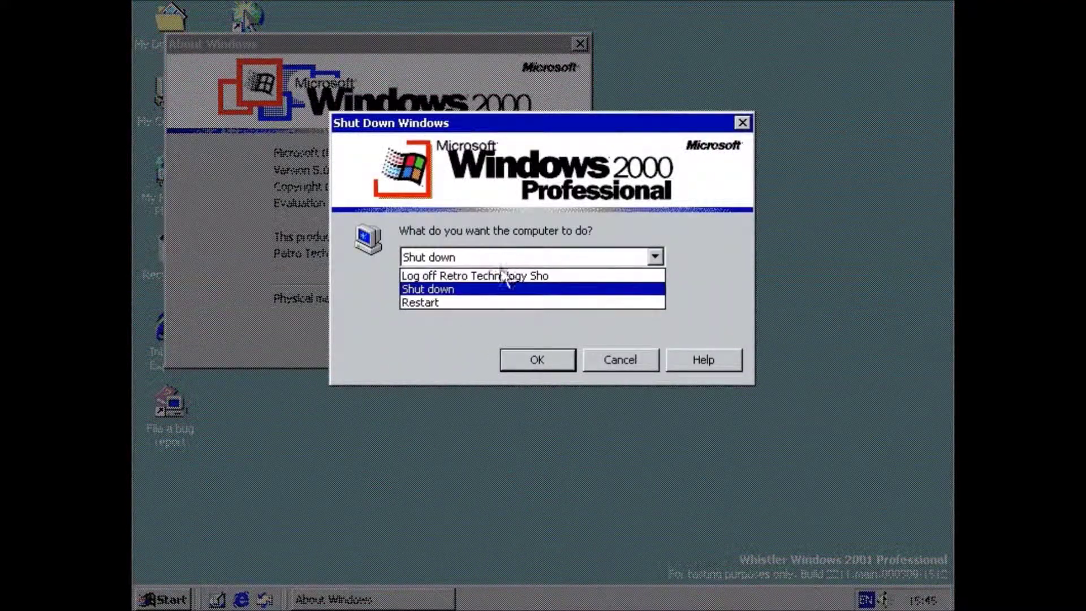
pyautogui.click(505, 276)
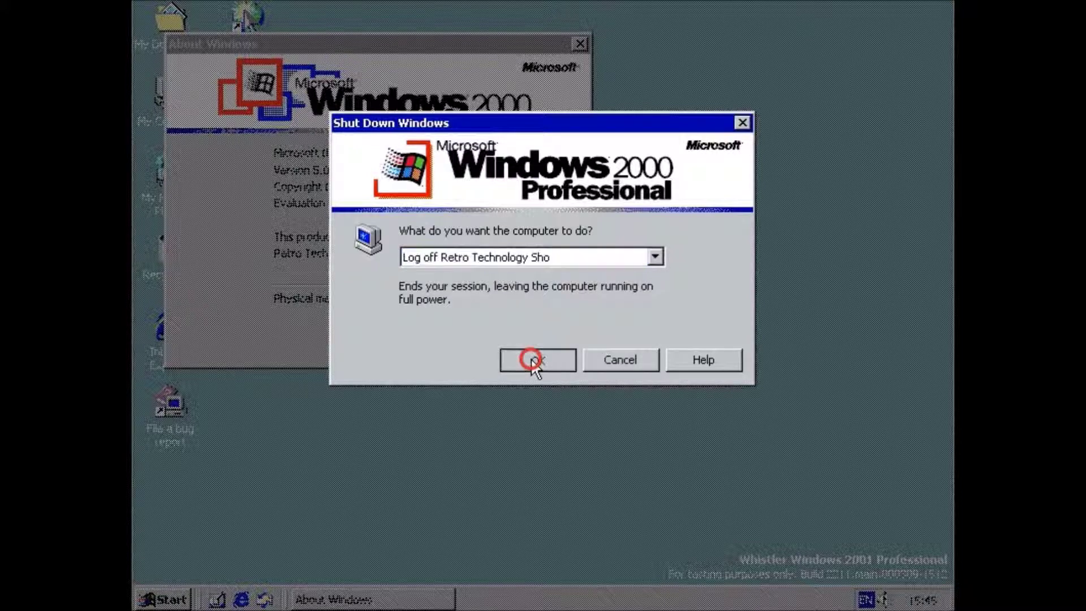
pyautogui.click(532, 359)
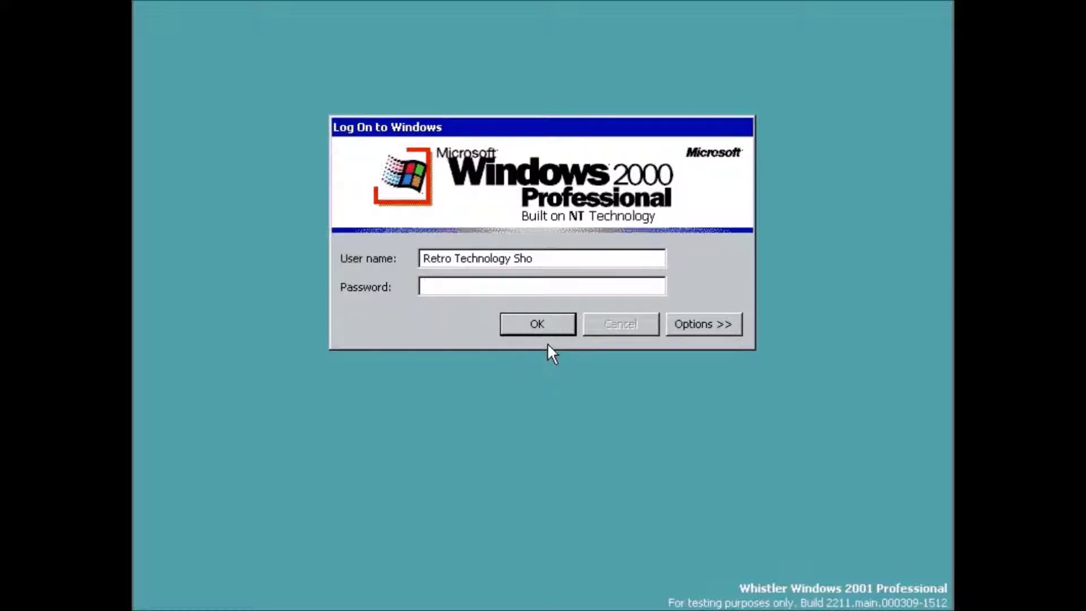
pyautogui.click(546, 309)
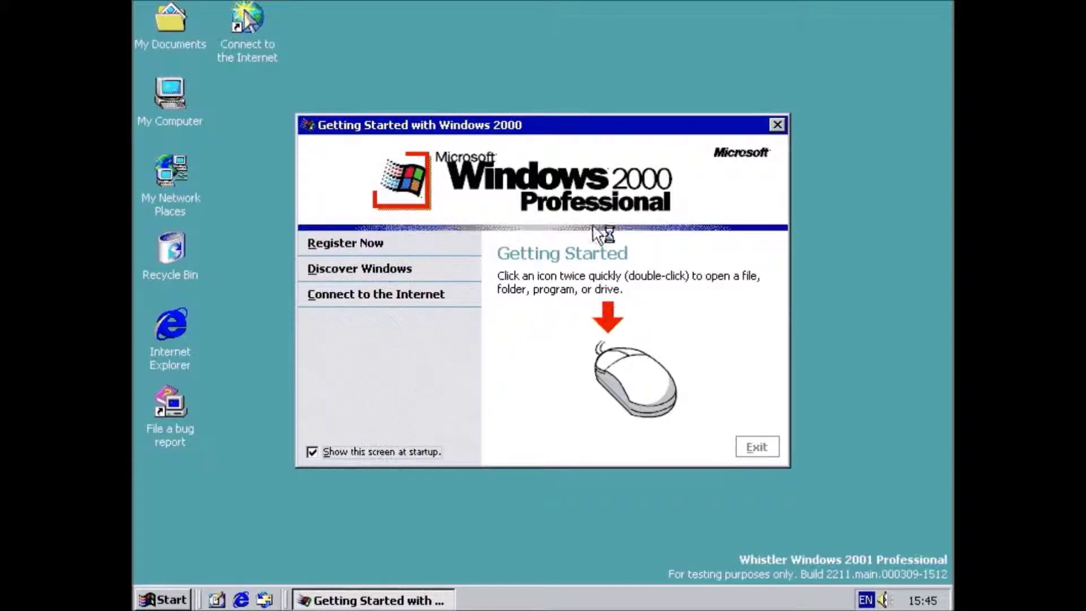
pyautogui.click(773, 128)
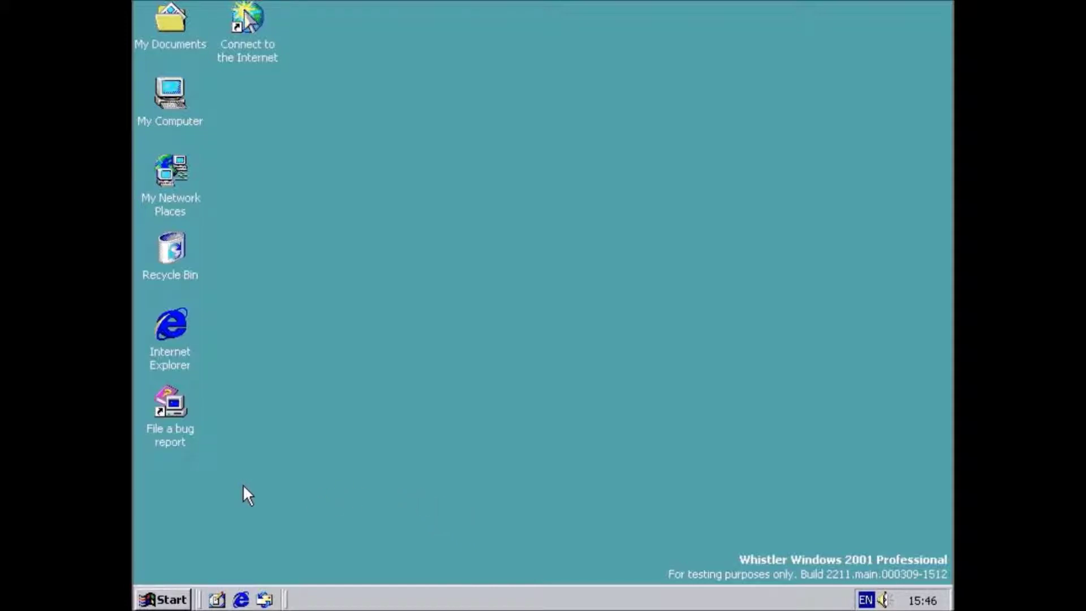
# Open Network and Dial-up Connections, and show the properties of the Local Area Connection
pyautogui.click(147, 605)
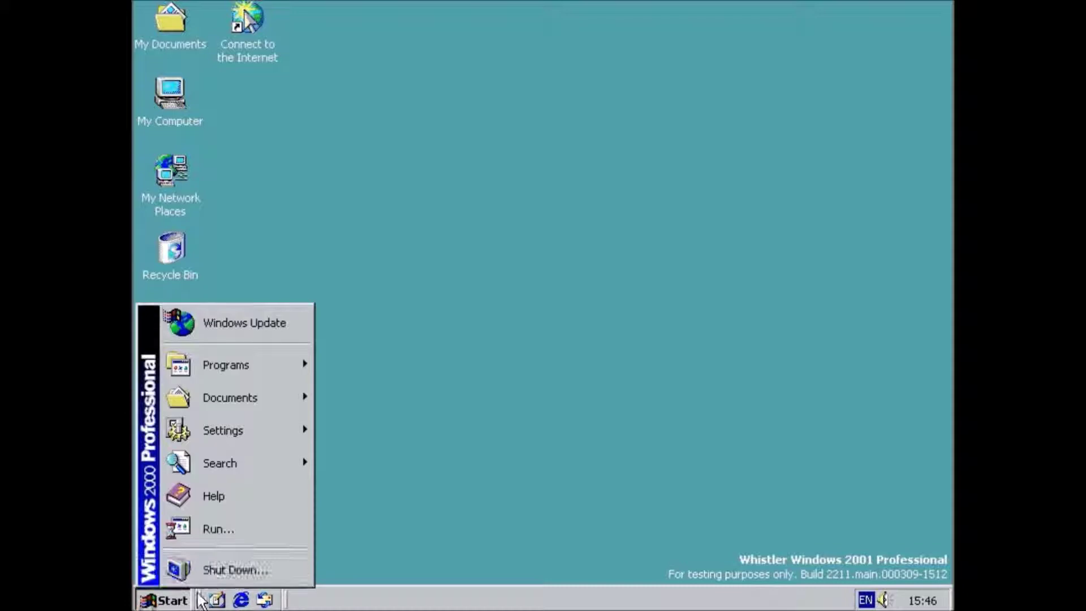
pyautogui.moveTo(285, 436)
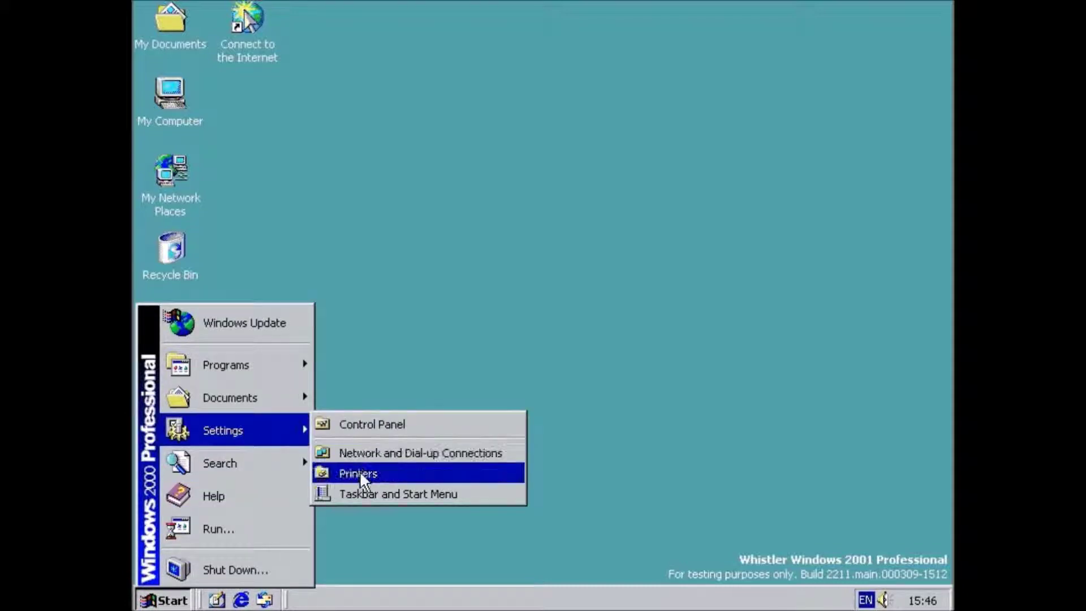
pyautogui.click(403, 452)
pyautogui.click(570, 259)
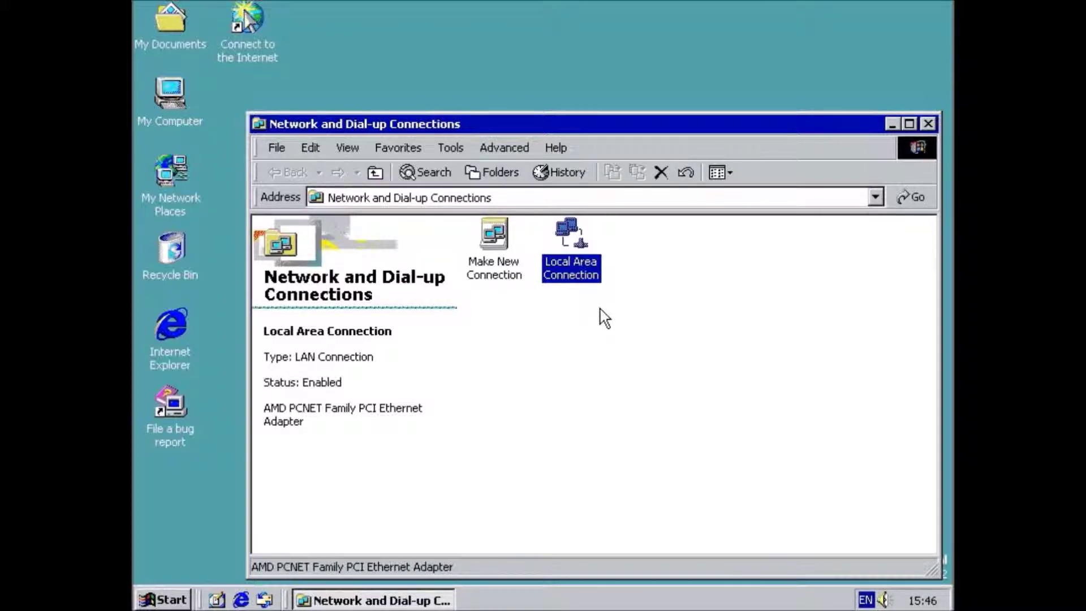
pyautogui.rightClick(581, 269)
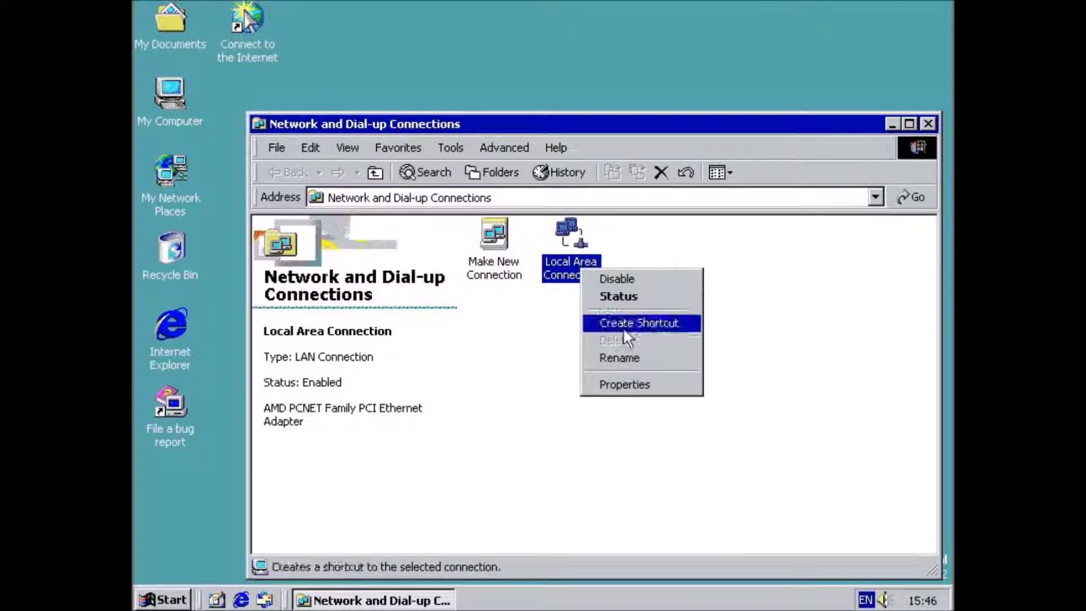
pyautogui.click(636, 383)
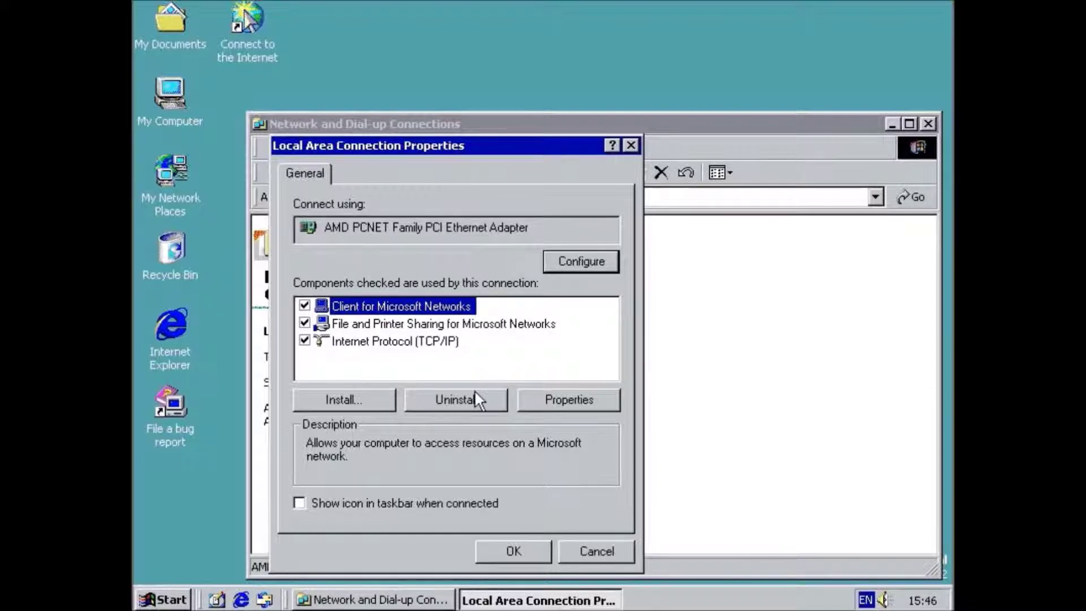
# View the properties of Client for Microsoft Networks, and close the Local Area Connection's properties without changes
pyautogui.click(574, 401)
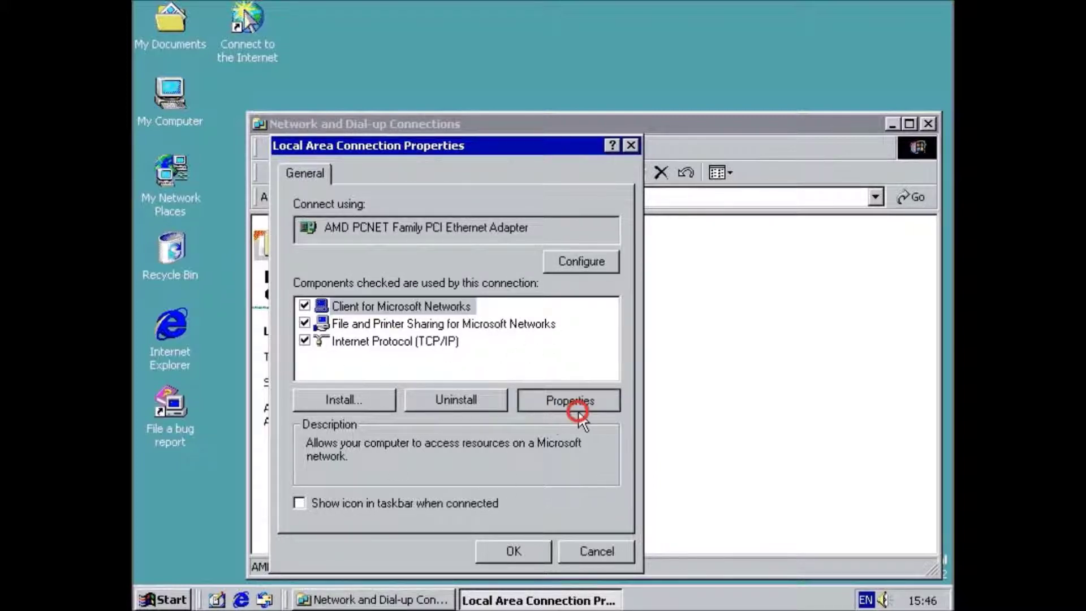
pyautogui.click(699, 132)
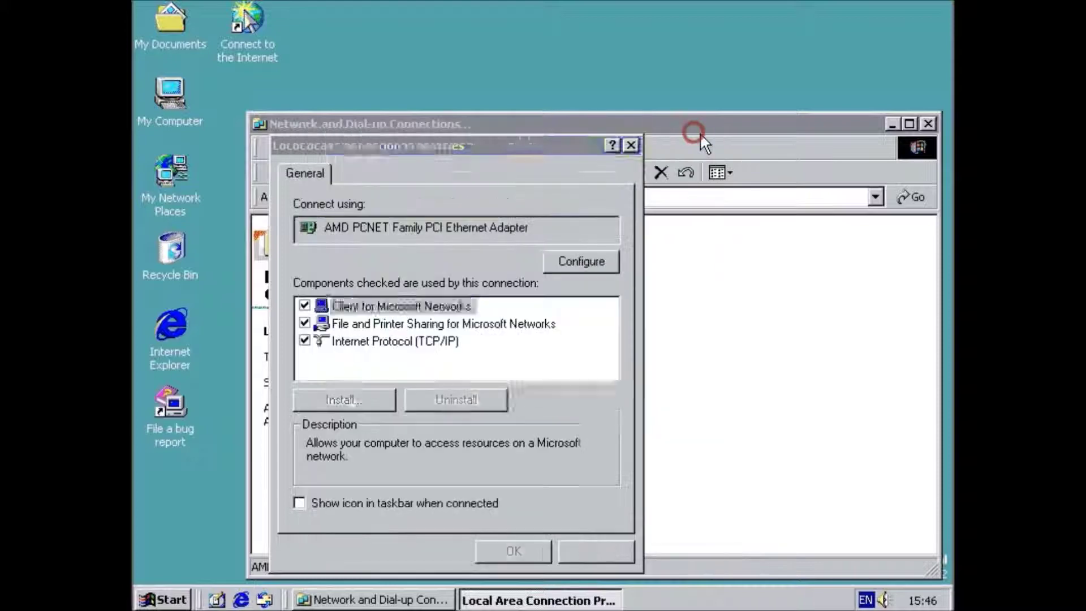
pyautogui.click(631, 147)
pyautogui.click(671, 331)
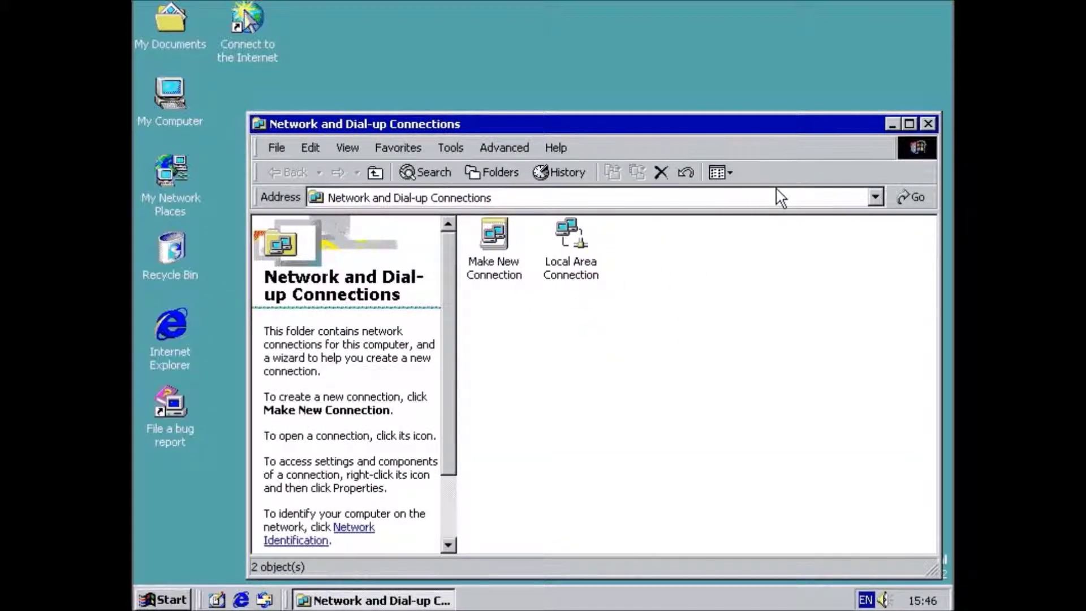
pyautogui.click(565, 255)
pyautogui.rightClick(565, 249)
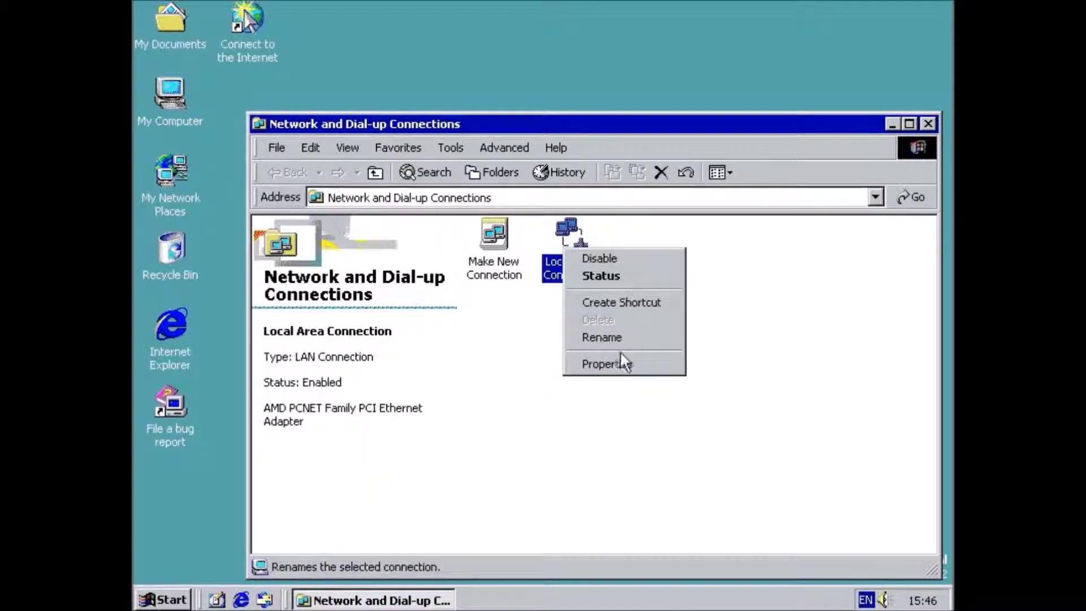
pyautogui.click(746, 297)
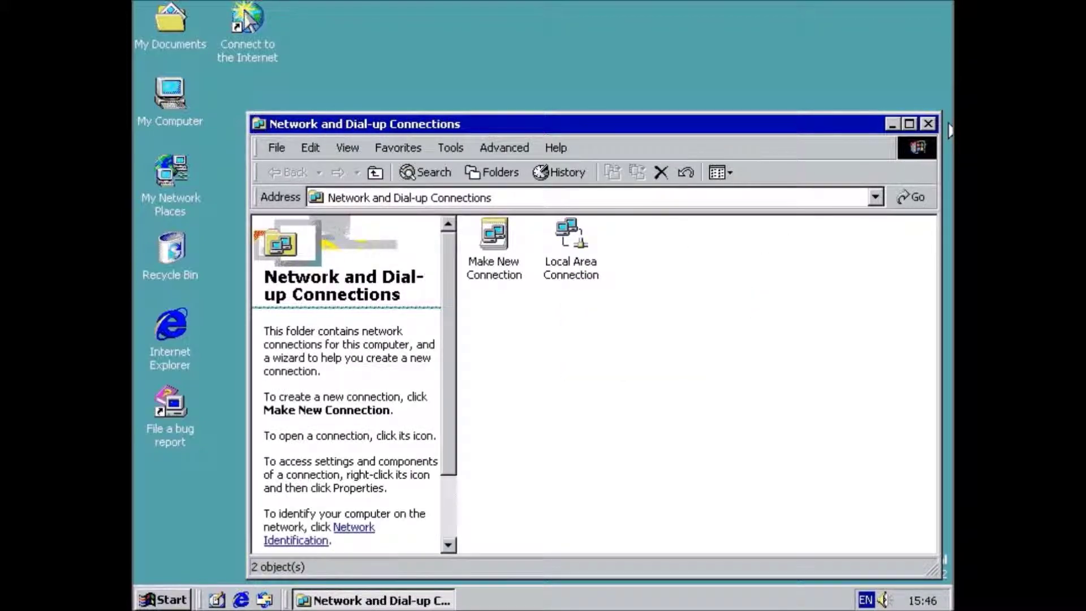
# Close the Network and Dial-up Connections window and shut down Windows with the Shut down option
pyautogui.click(927, 125)
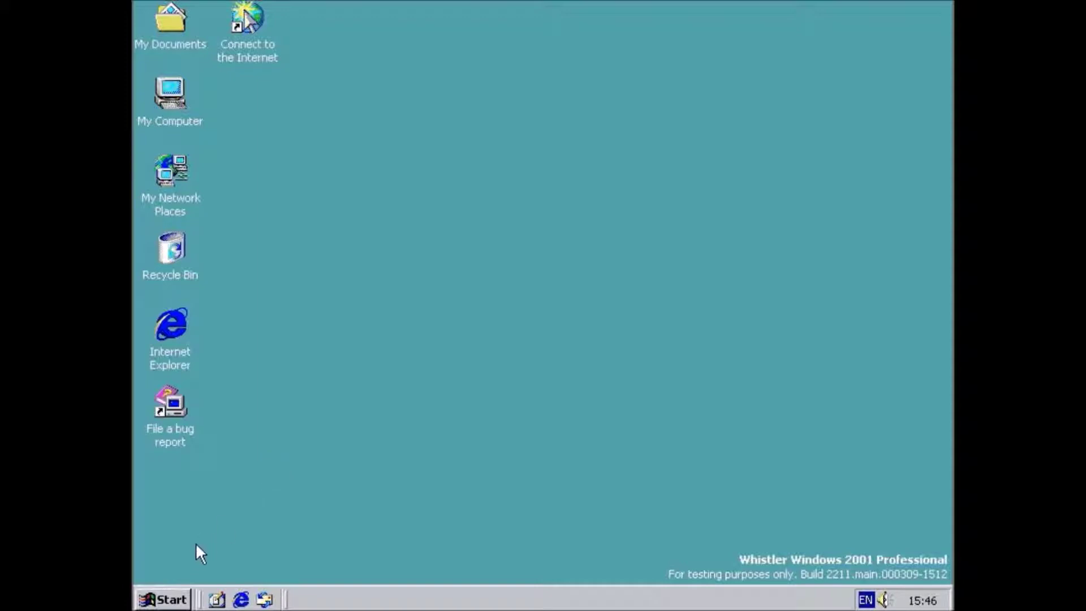
pyautogui.click(149, 595)
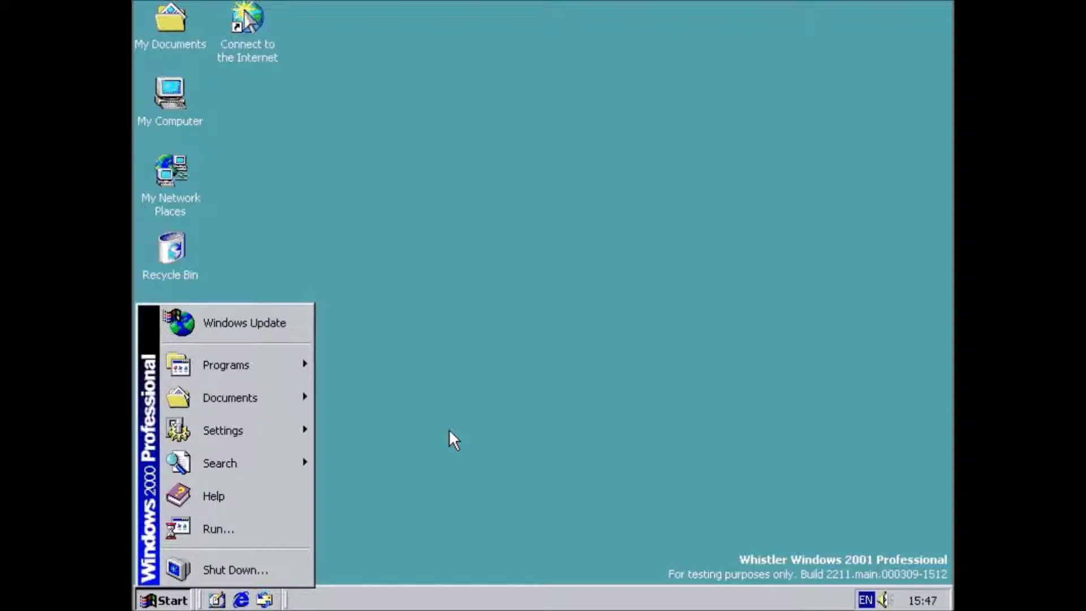
pyautogui.click(263, 567)
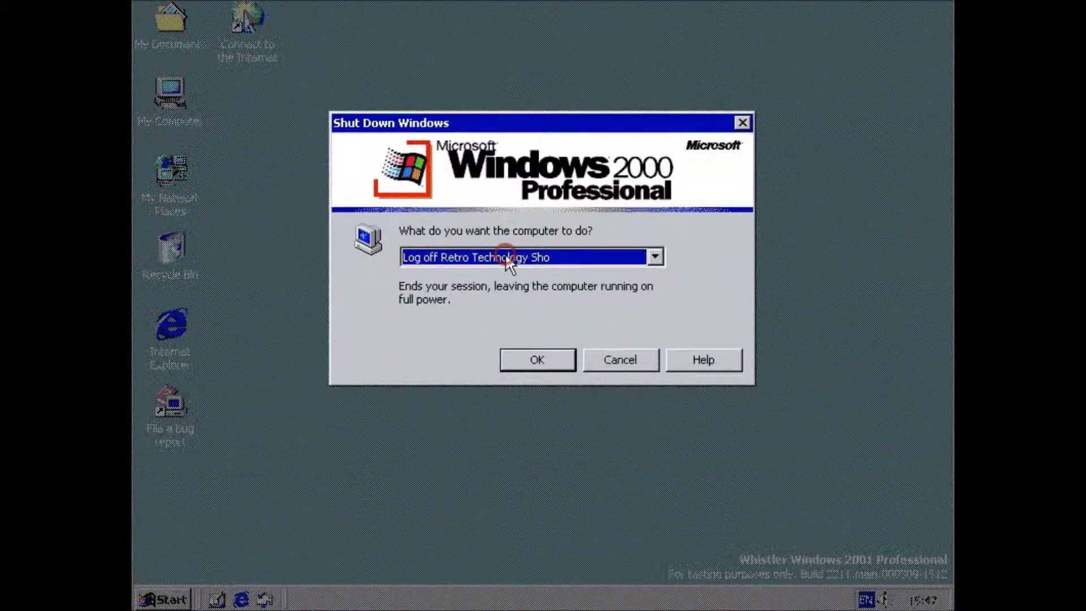
pyautogui.click(655, 257)
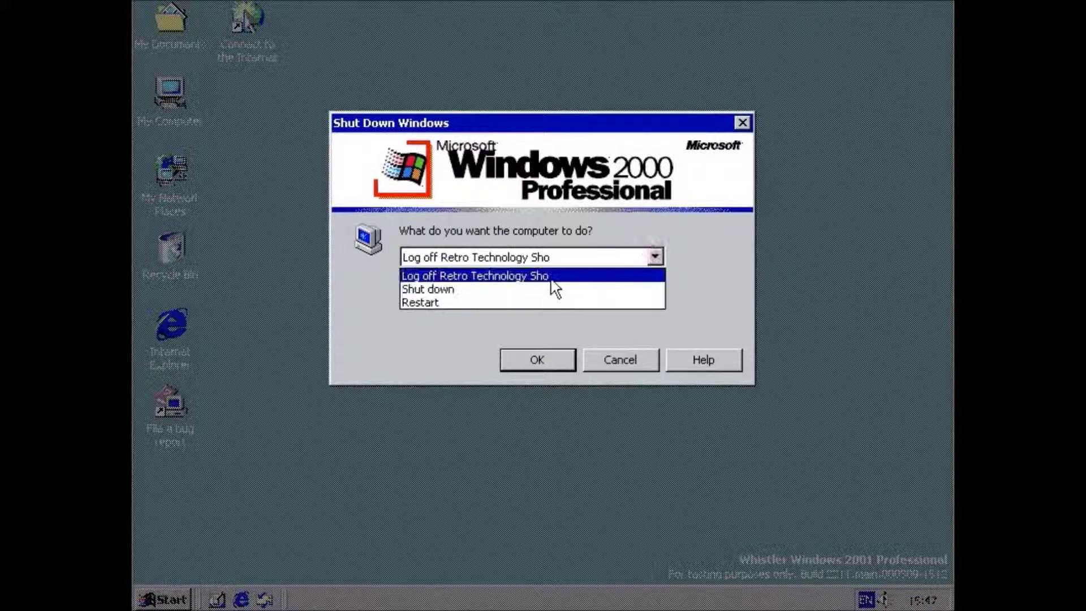
pyautogui.click(445, 285)
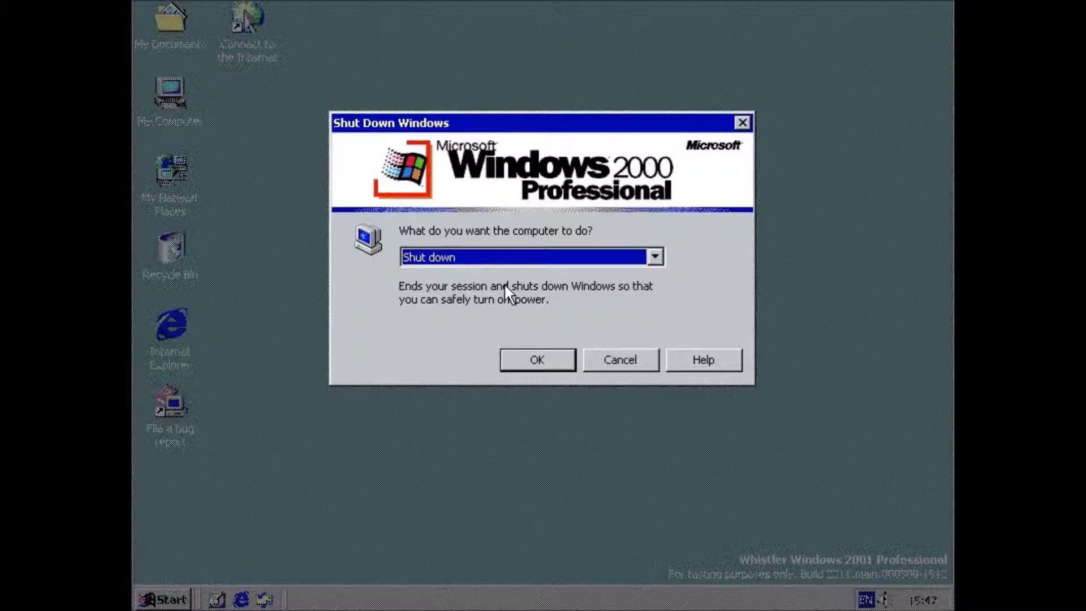
pyautogui.click(532, 363)
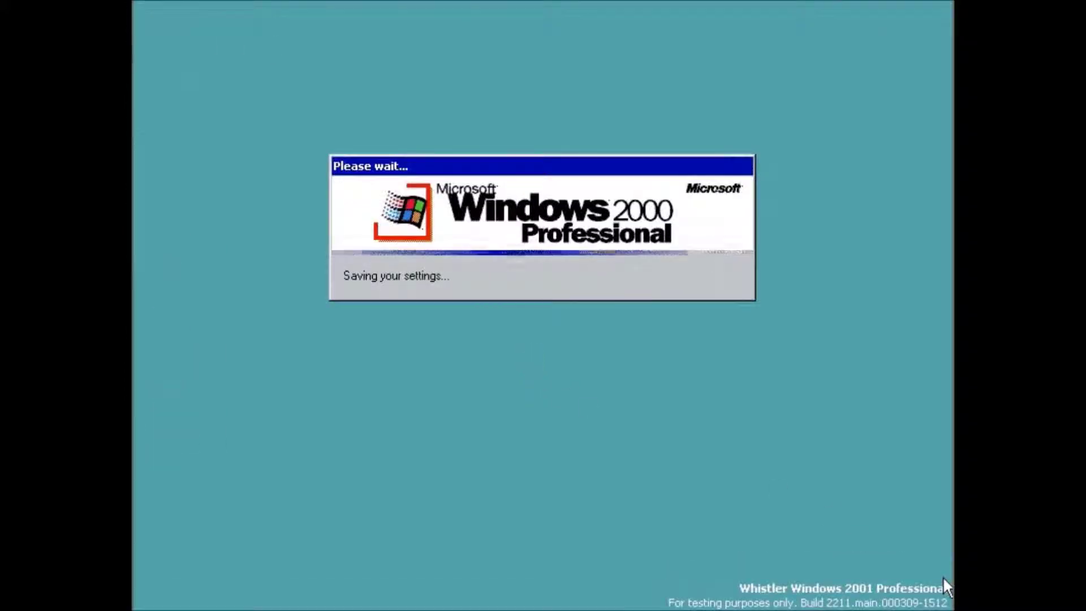